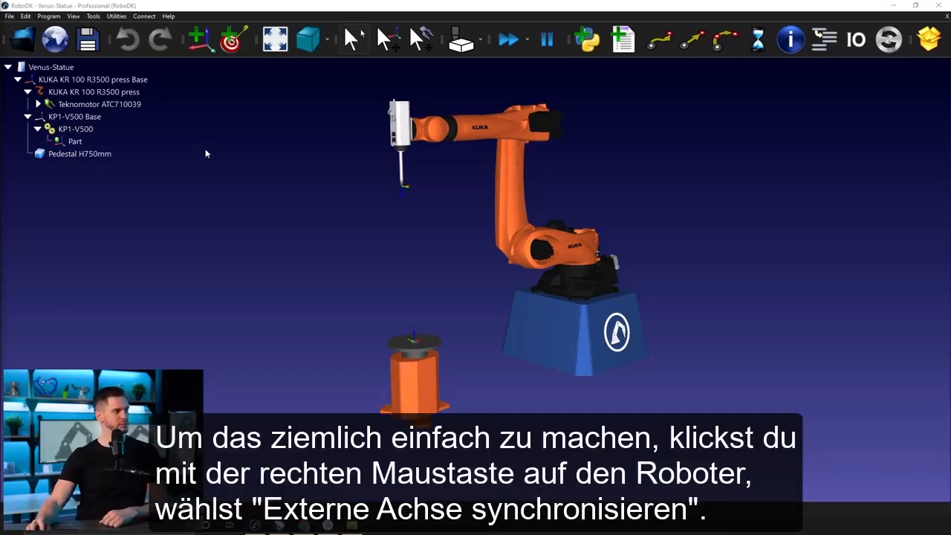
Step: Synchronize the KUKA KR 100 R3500 press with the KP1-V500 as its turntable, and close the robot panel
right_click(134, 90)
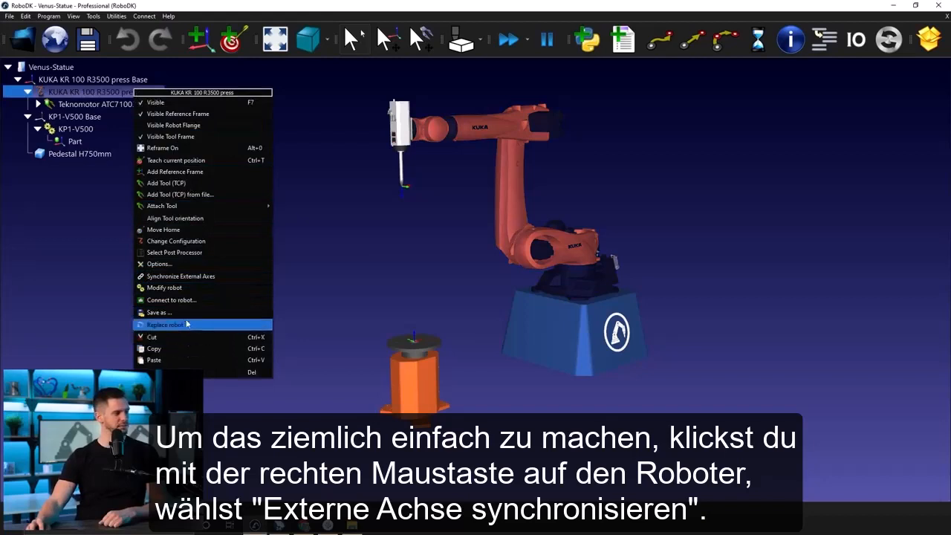
click(225, 278)
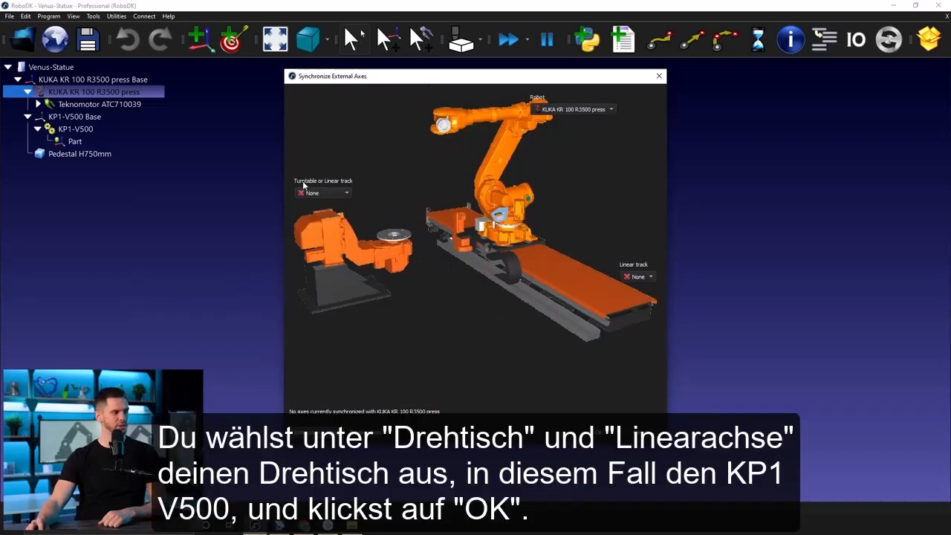
click(347, 193)
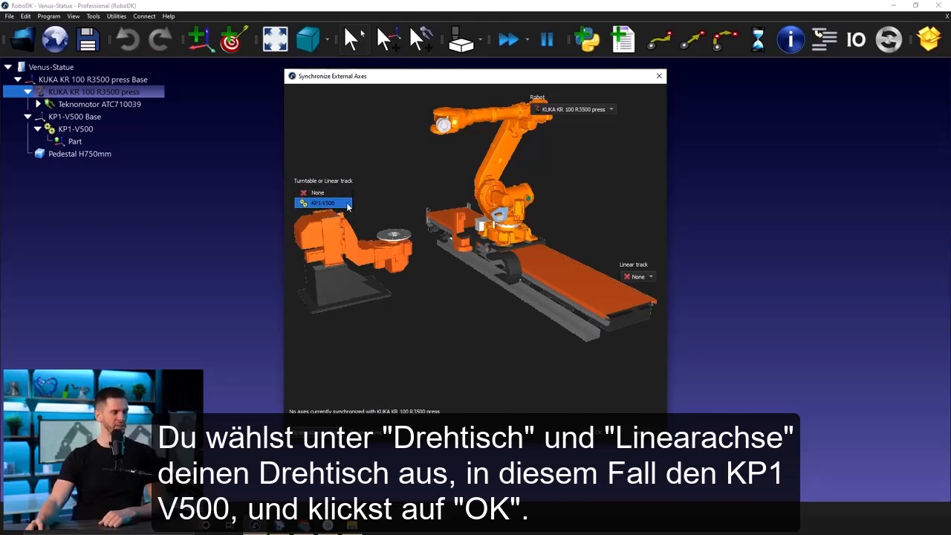
click(348, 204)
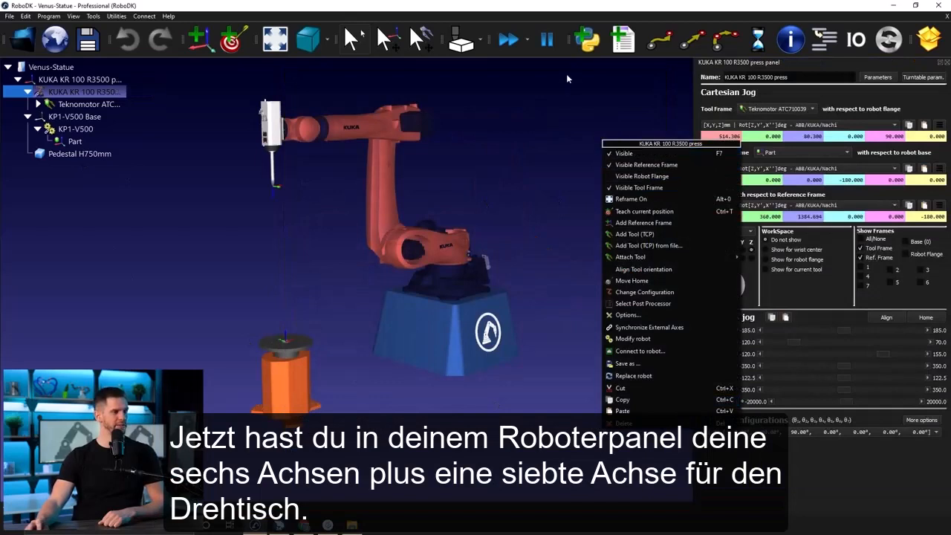
click(567, 78)
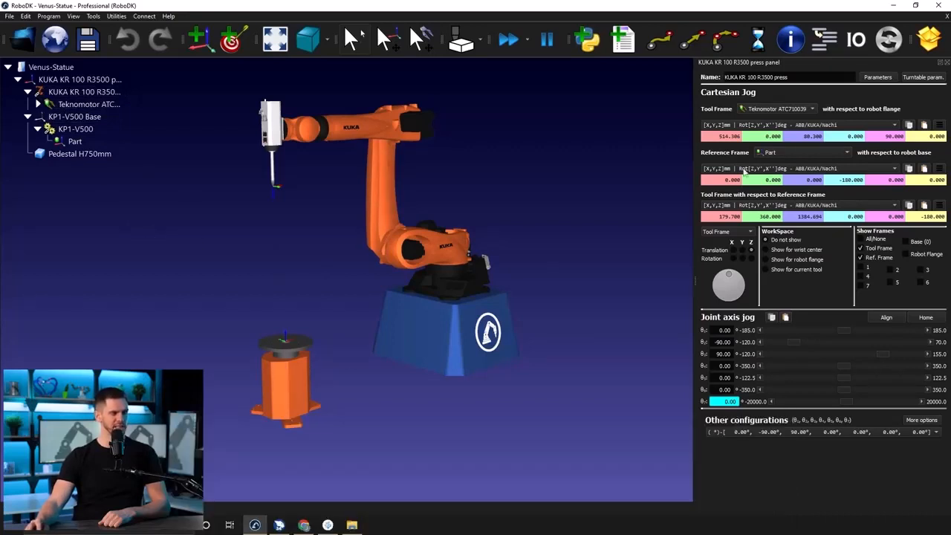
click(947, 64)
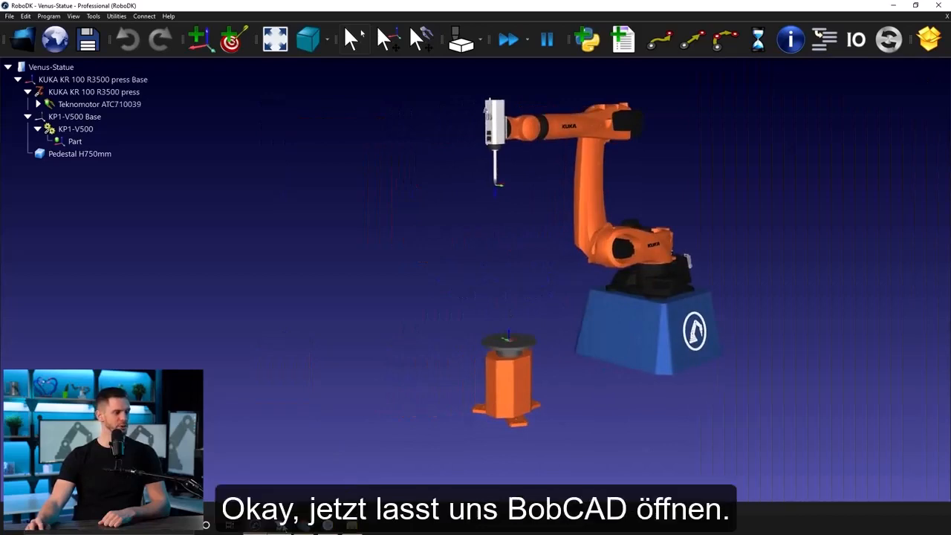
Step: Switch to BobCAD-CAM and simulate the milling job, scrubbing back through the statue's toolpath
click(278, 524)
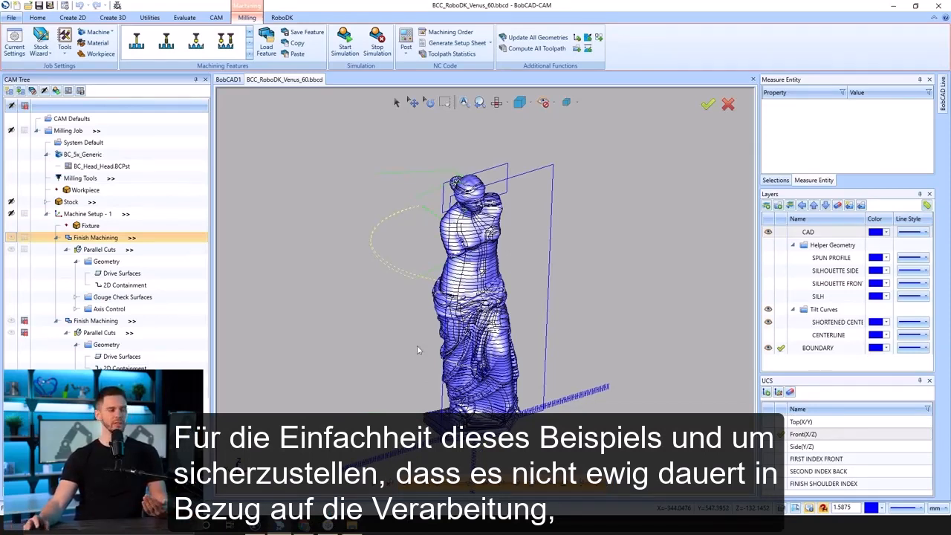
click(345, 43)
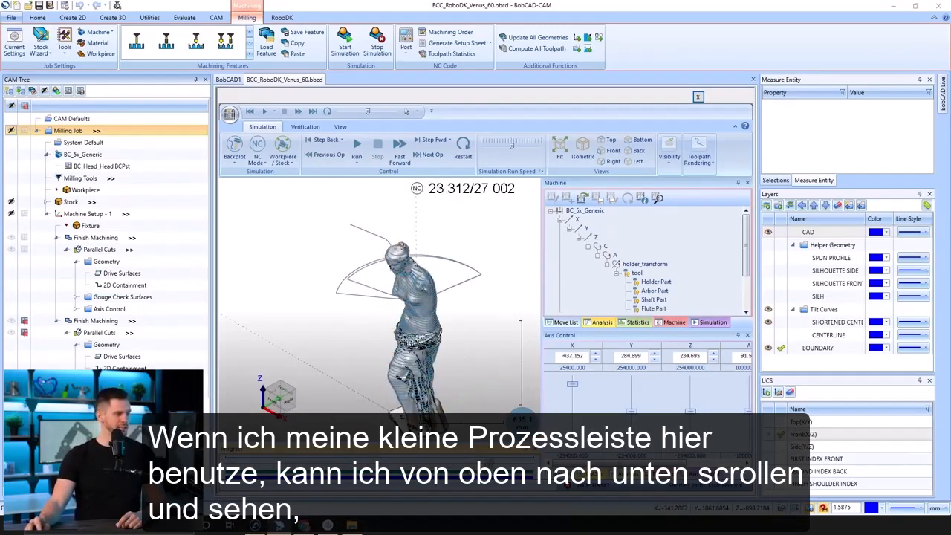
drag(519, 461, 223, 461)
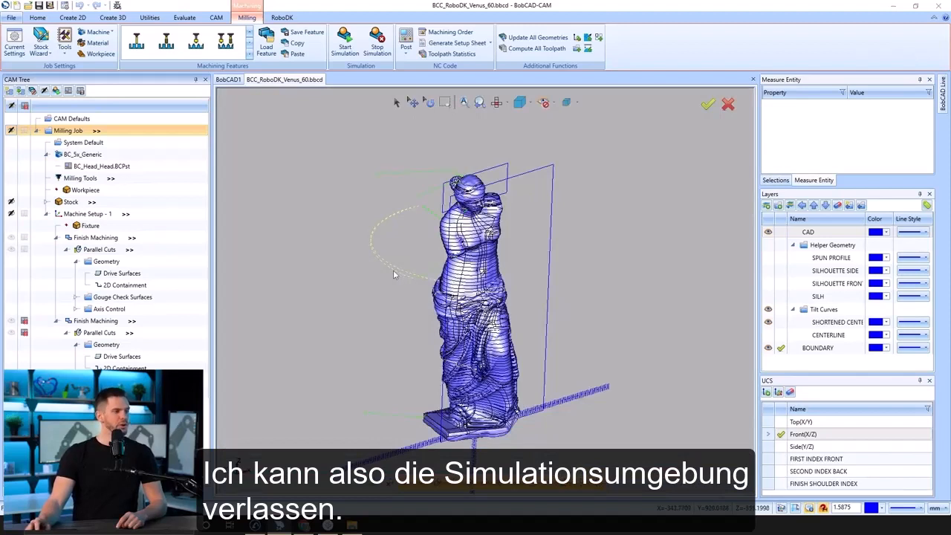
Step: Set the reference name in the RoboDK project settings to Part and load the Venus statue model into the robot station
click(282, 17)
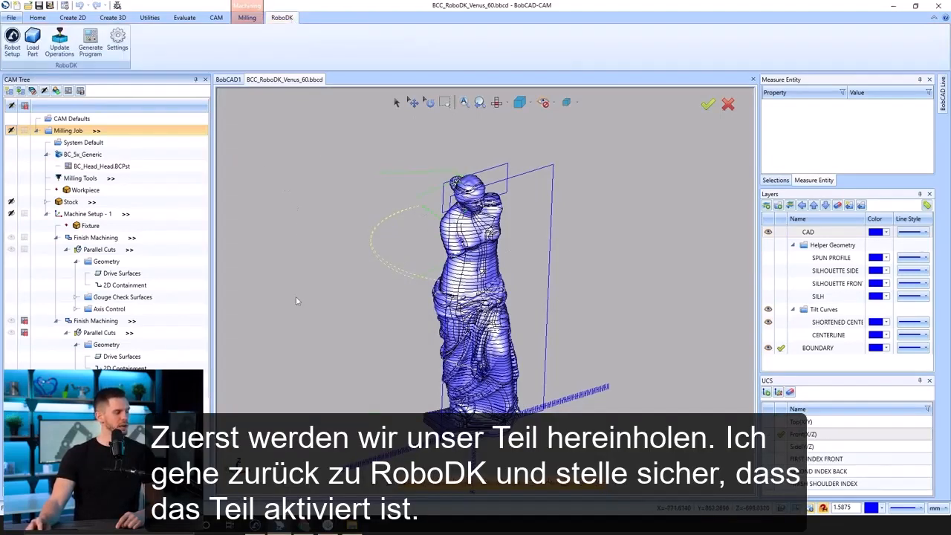
click(255, 524)
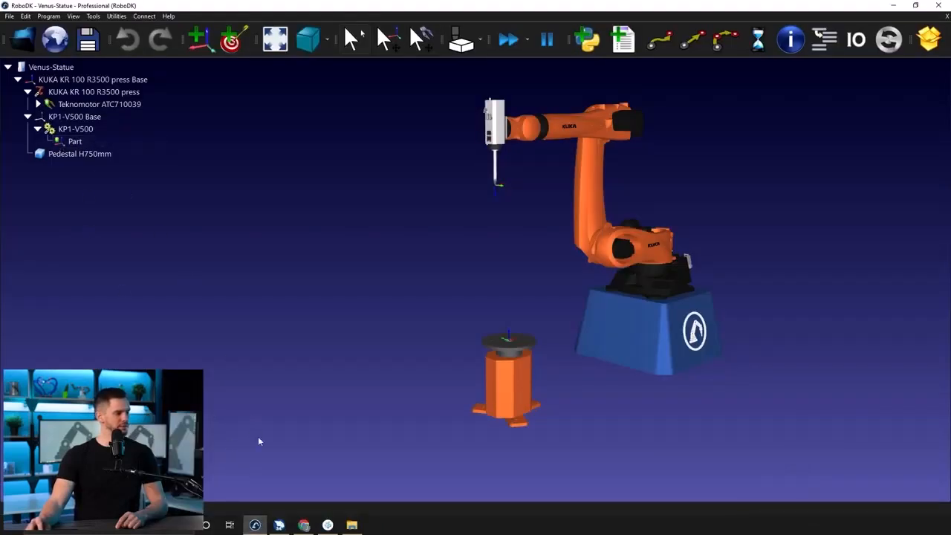
click(279, 525)
click(117, 38)
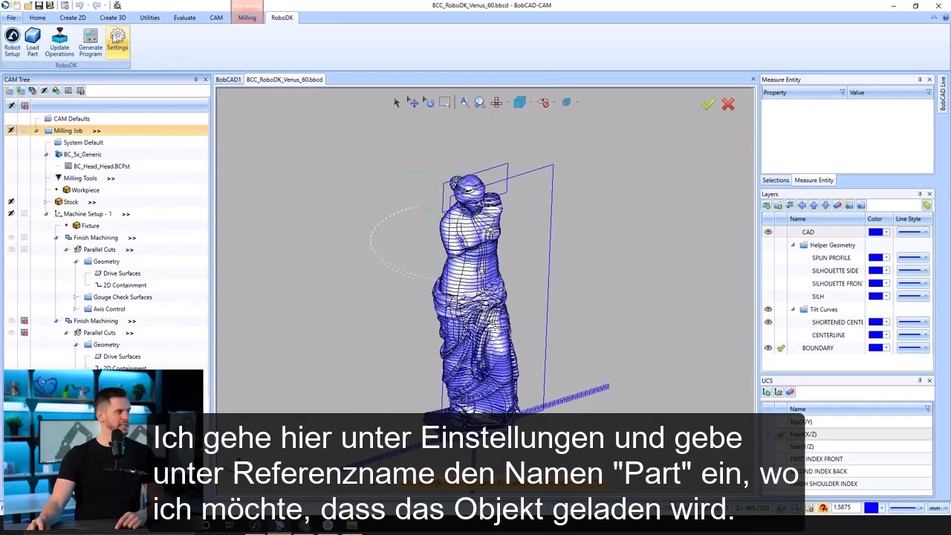
drag(546, 243, 405, 242)
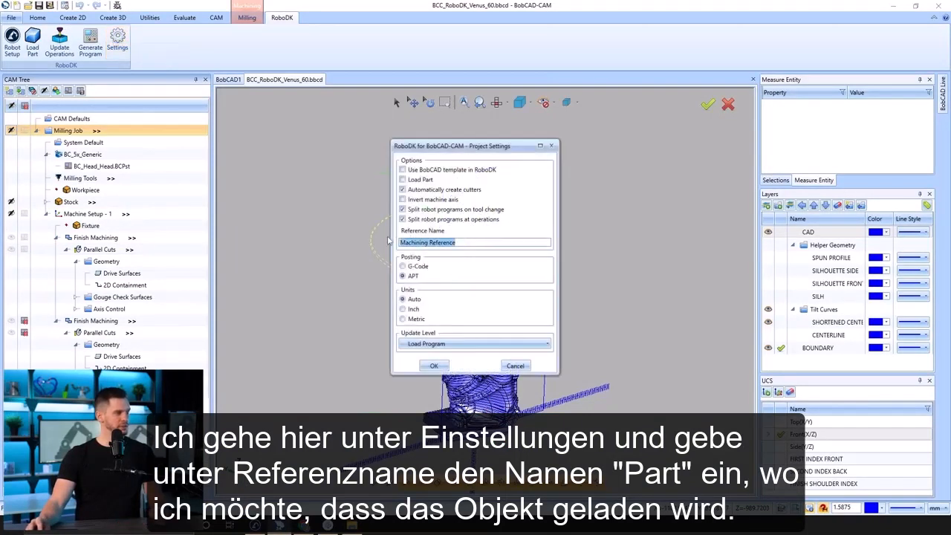
text(P)
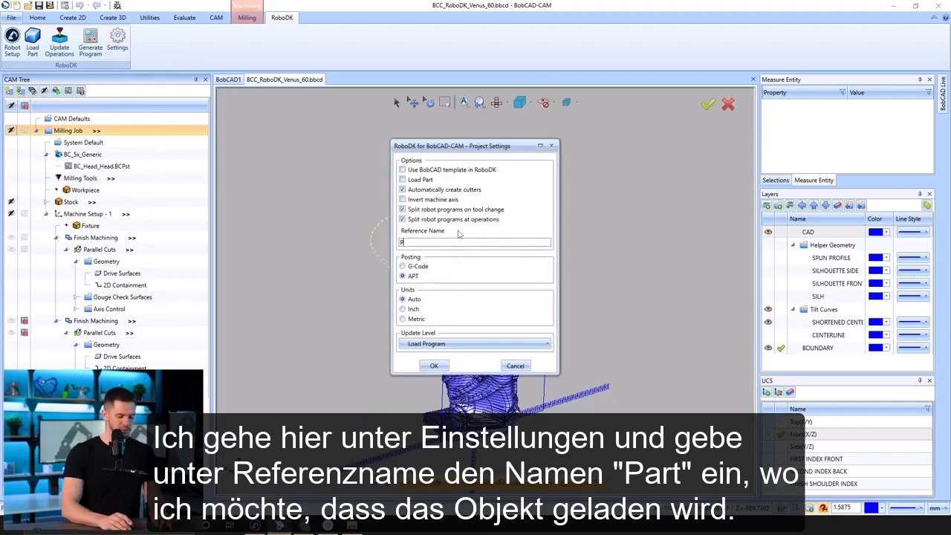
text(art)
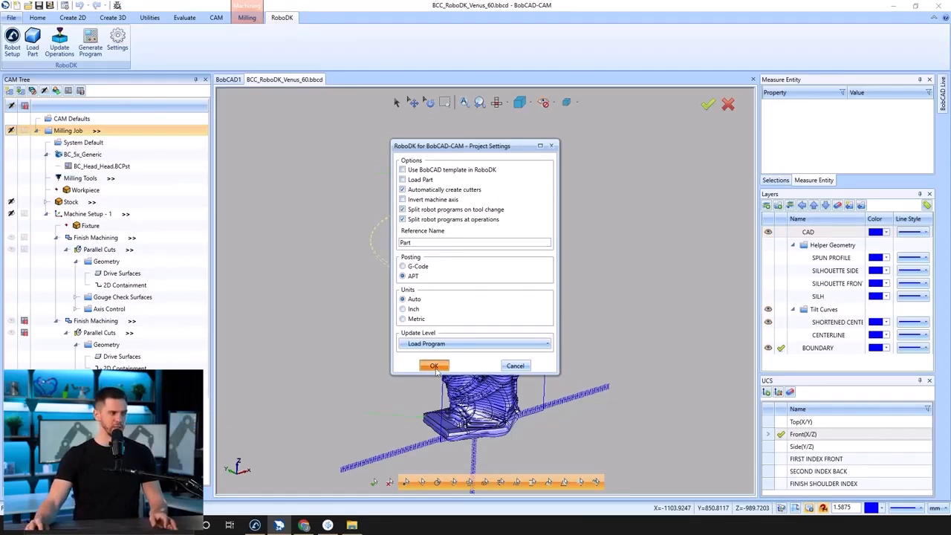
click(435, 366)
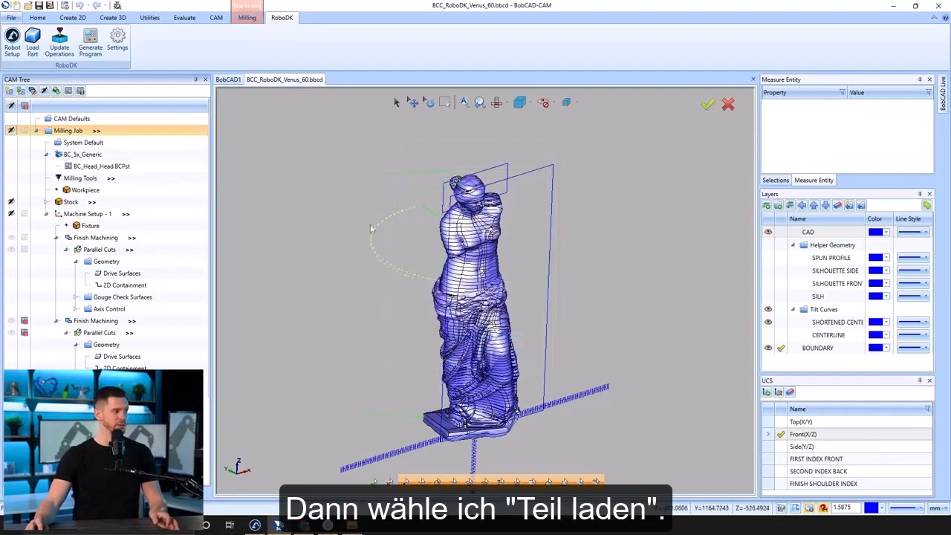
click(32, 41)
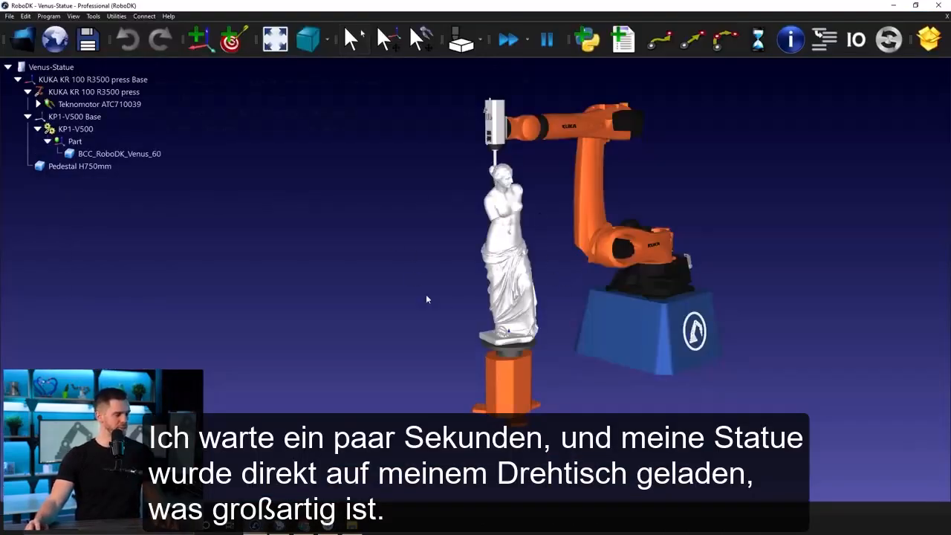
mouse_move(450, 291)
right_down()
mouse_move(582, 297)
mouse_move(505, 296)
mouse_move(547, 301)
right_up()
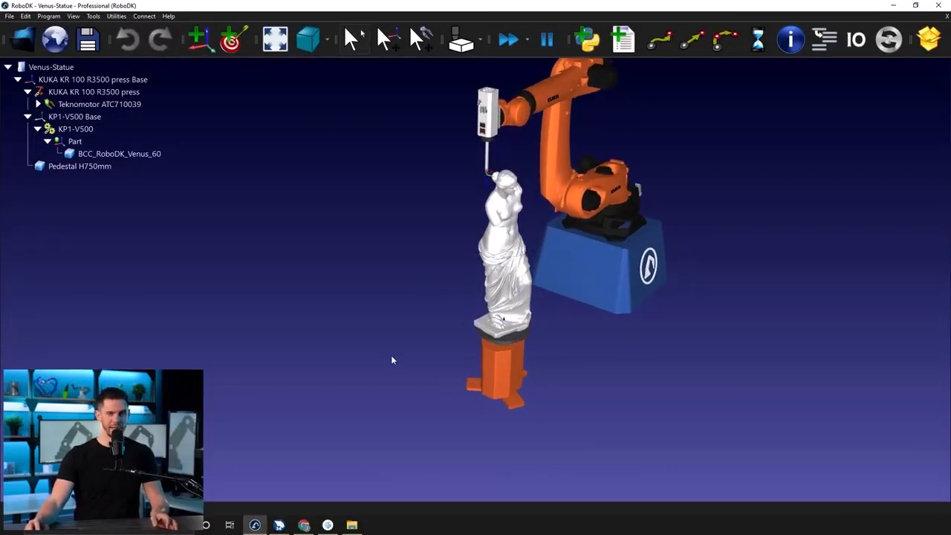
Step: Jog the turntable axis to 70 and back to 30 degrees to test the statue's rotation, and return the axes home
double_click(608, 203)
drag(927, 407, 927, 407)
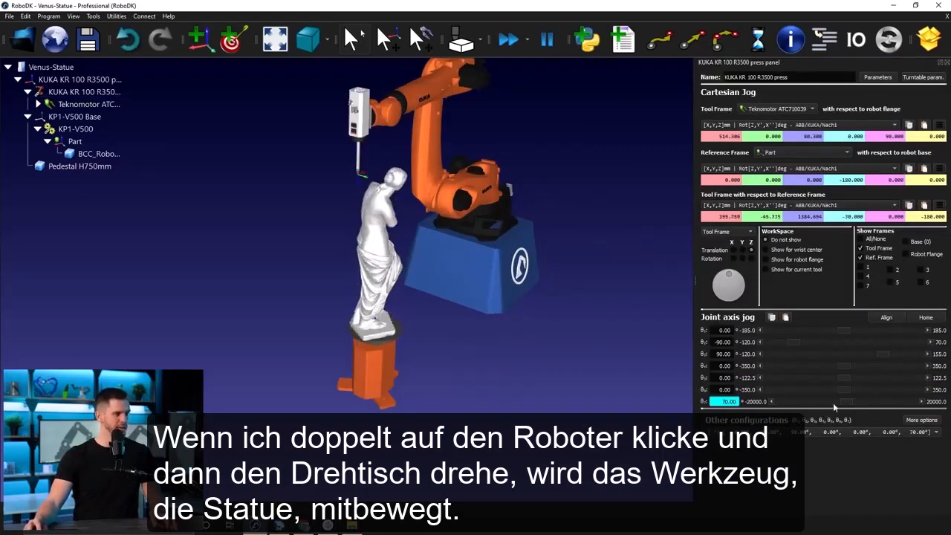
drag(773, 404, 781, 402)
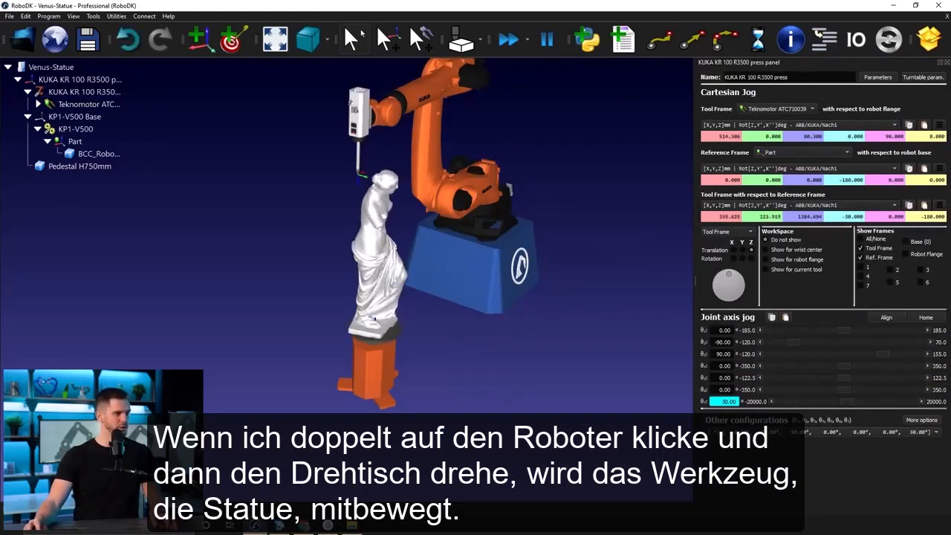
click(938, 319)
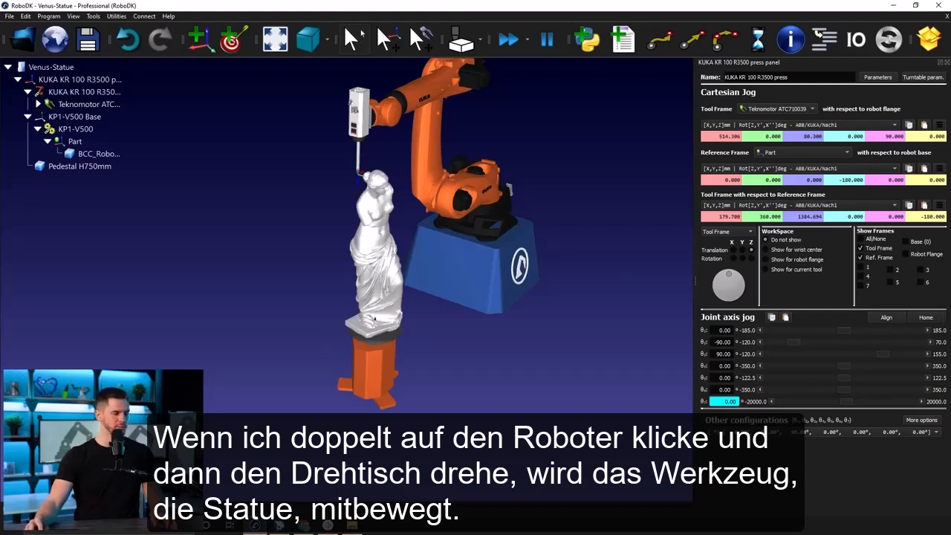
Step: In BobCAD-CAM, hide the first Finish Machining operation and exclude it from posting, leaving the second one active with its toolpath shown
click(279, 526)
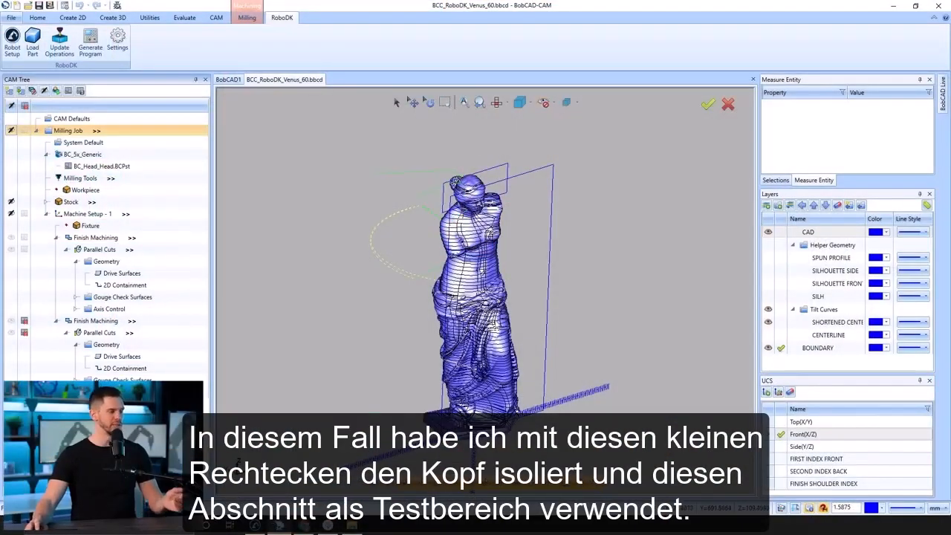
middle_drag(505, 253, 439, 260)
click(11, 237)
click(24, 237)
click(11, 320)
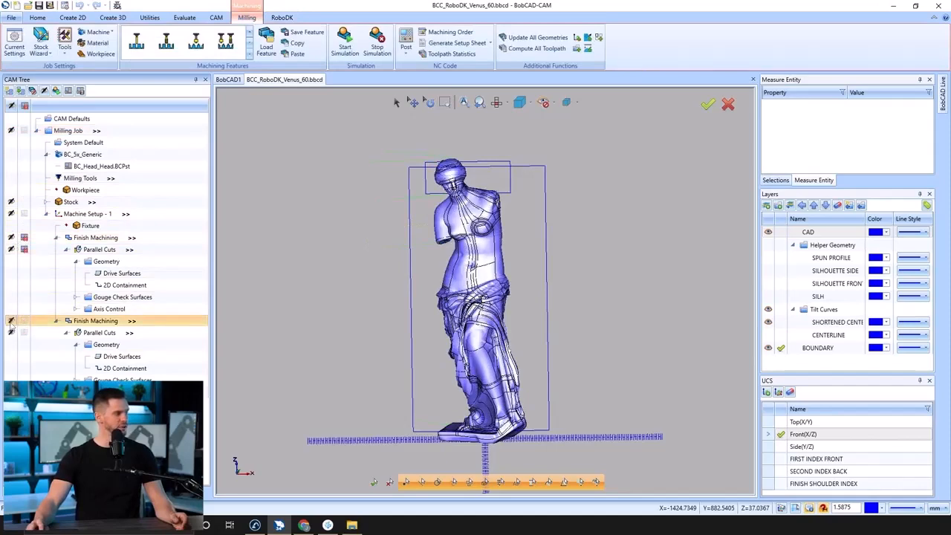
middle_drag(399, 212, 416, 287)
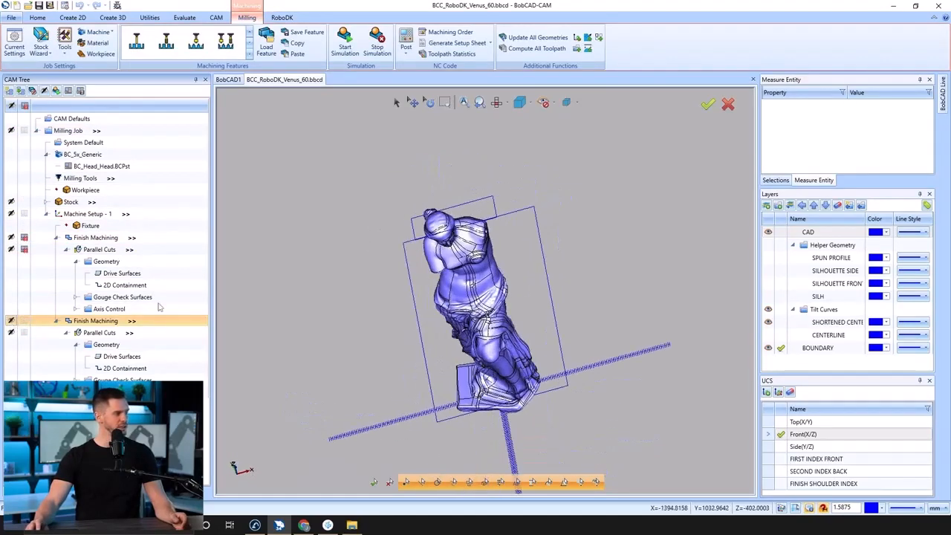
click(11, 320)
Step: Inspect the toolpath around the statue's head and shoulder, and update the operations in RoboDK with it
scroll(457, 198, up, 3)
middle_drag(461, 237, 446, 182)
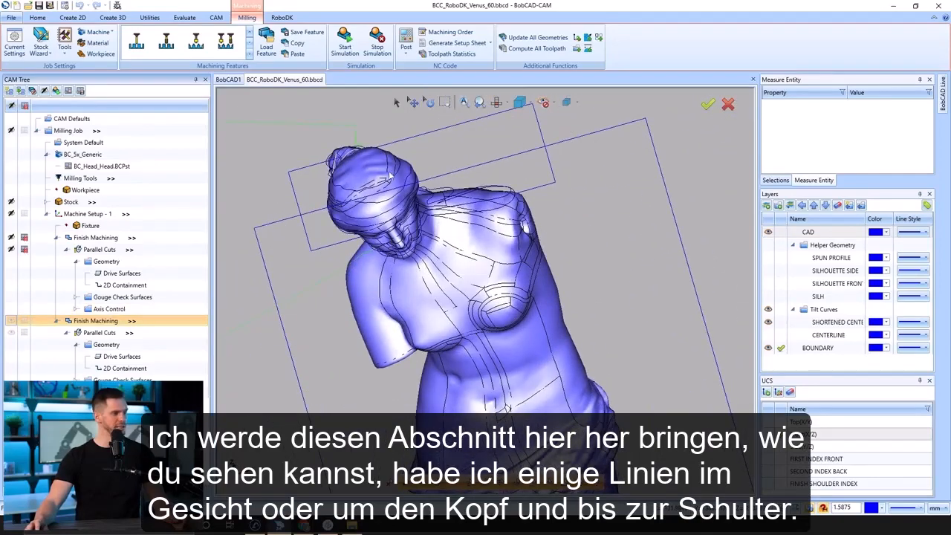
middle_drag(389, 212, 412, 170)
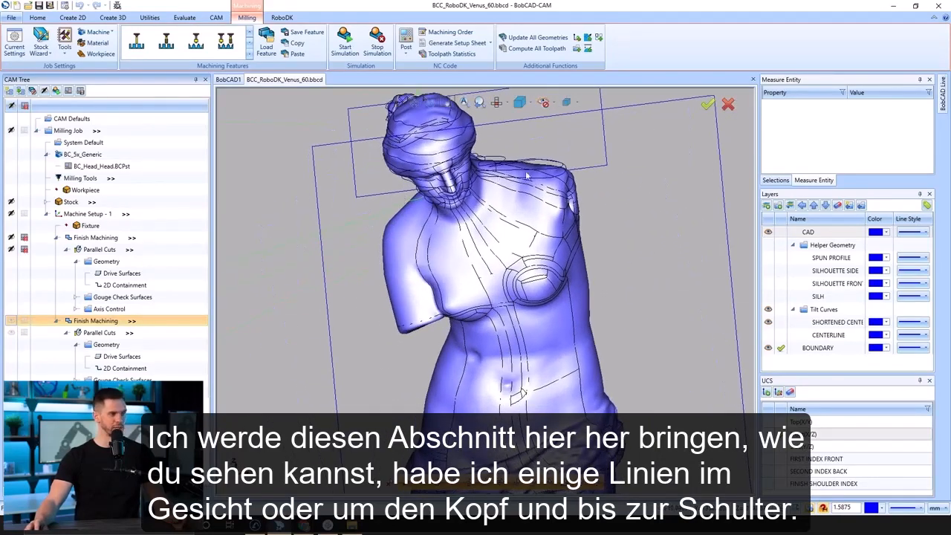
scroll(546, 178, up, 2)
scroll(457, 246, down, 5)
middle_drag(457, 245, 458, 333)
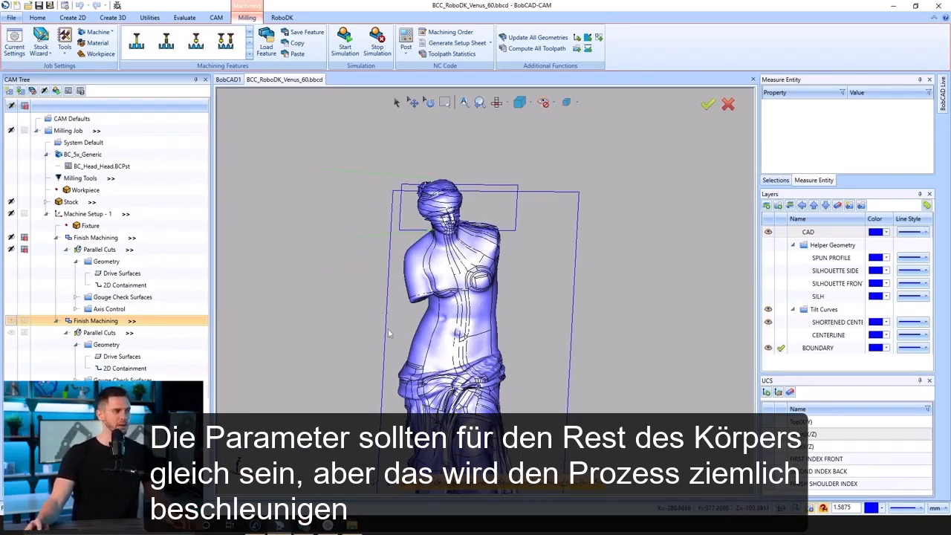
click(287, 20)
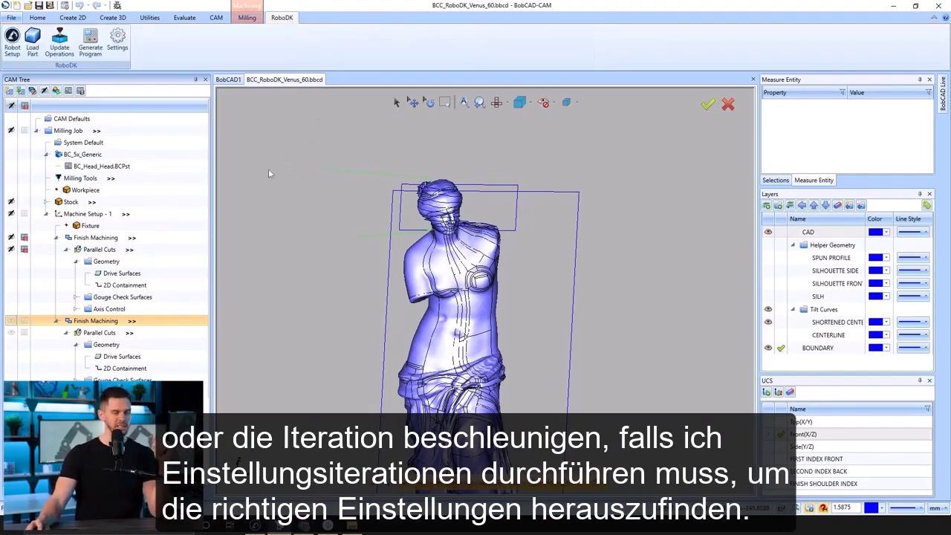
click(65, 44)
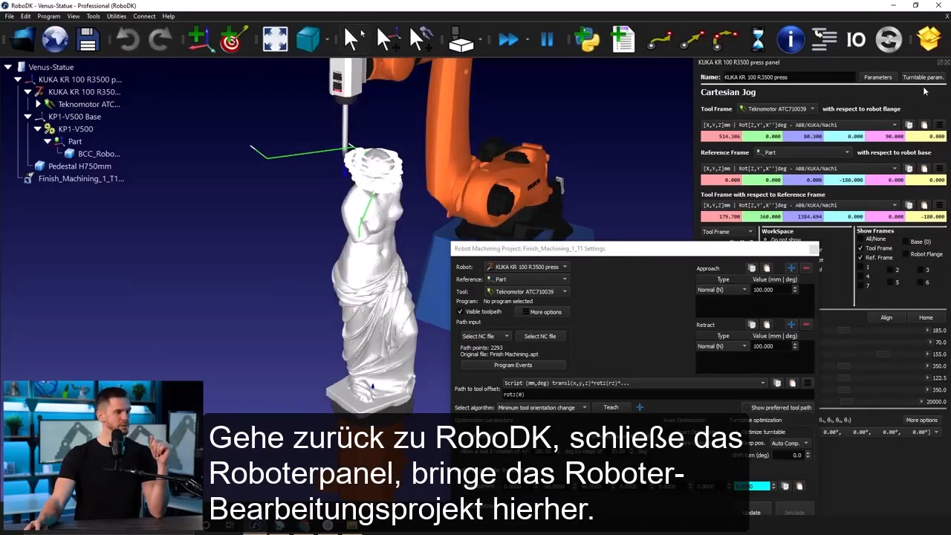
Step: Close the robot panel, move the robot machining settings clear of the statue, and examine the head's toolpath and tool orientations
click(947, 62)
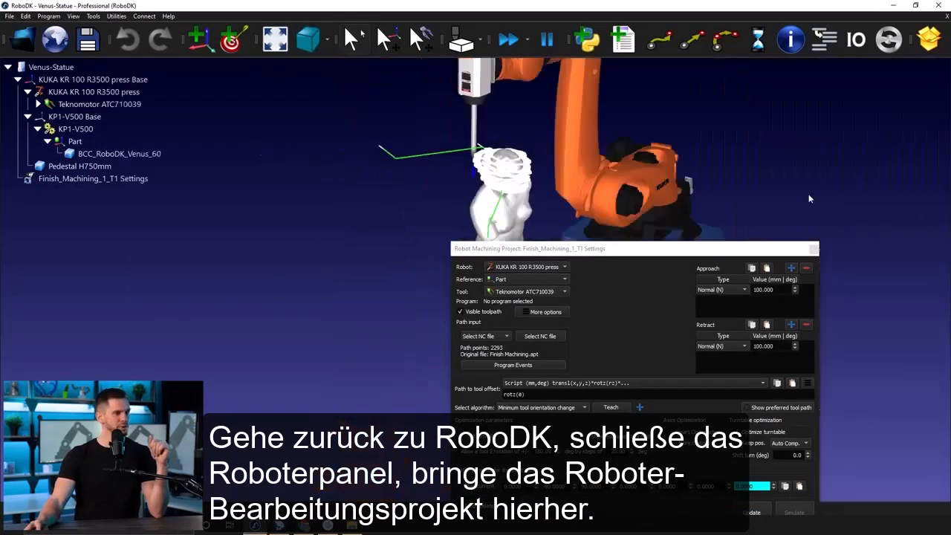
drag(704, 253, 838, 69)
scroll(427, 250, up, 5)
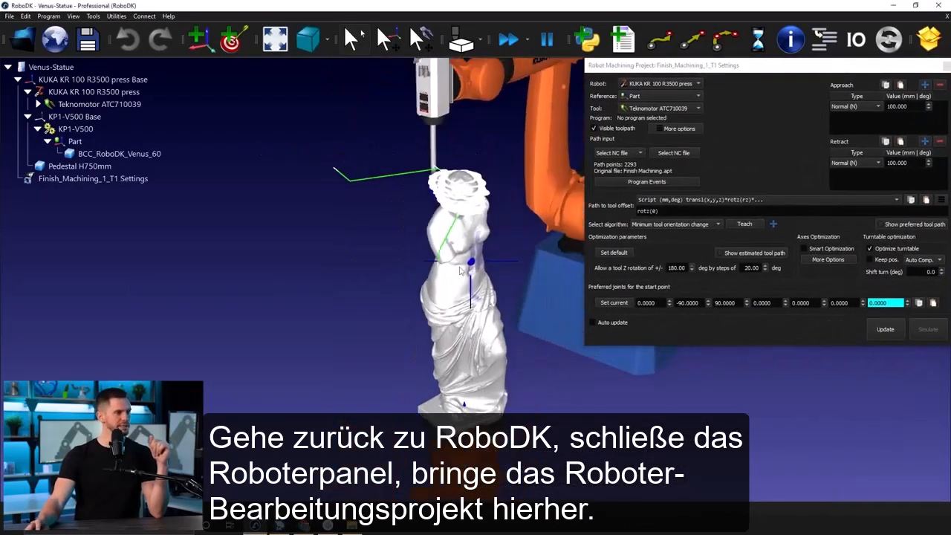
scroll(451, 192, up, 5)
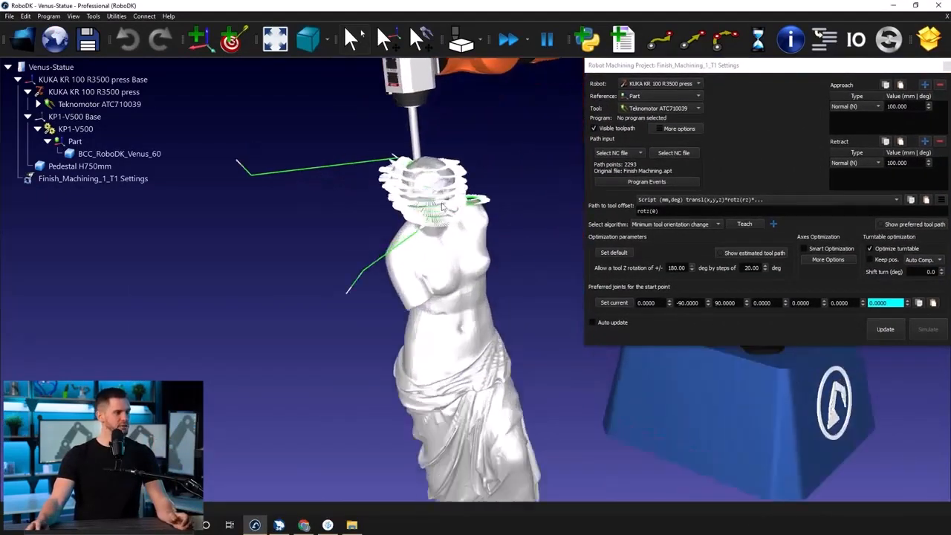
right_drag(451, 192, 395, 126)
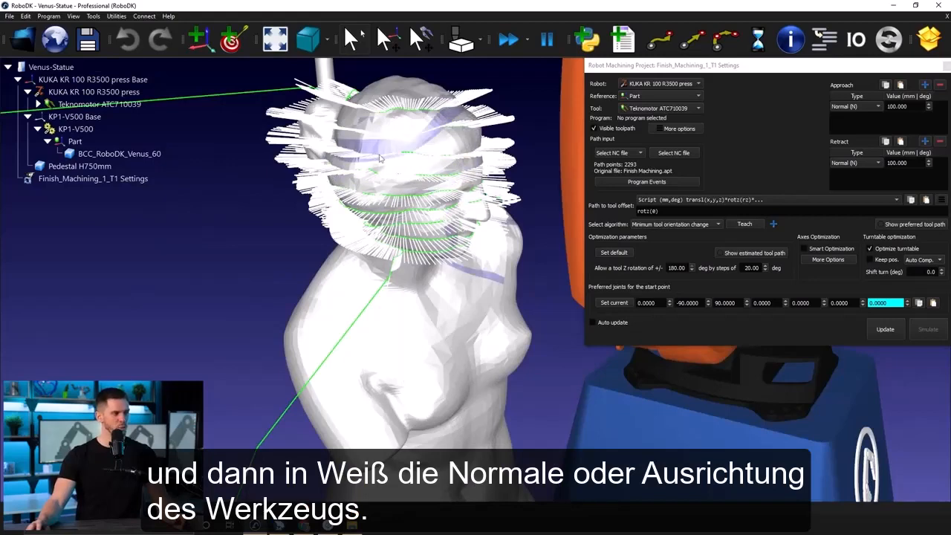
right_drag(378, 153, 398, 191)
scroll(399, 190, down, 5)
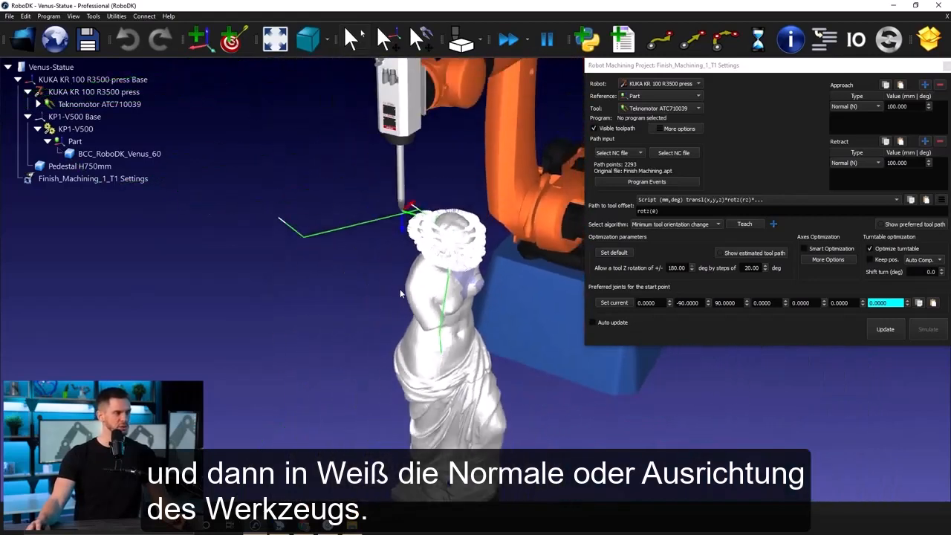
middle_drag(405, 277, 372, 242)
right_drag(373, 246, 376, 229)
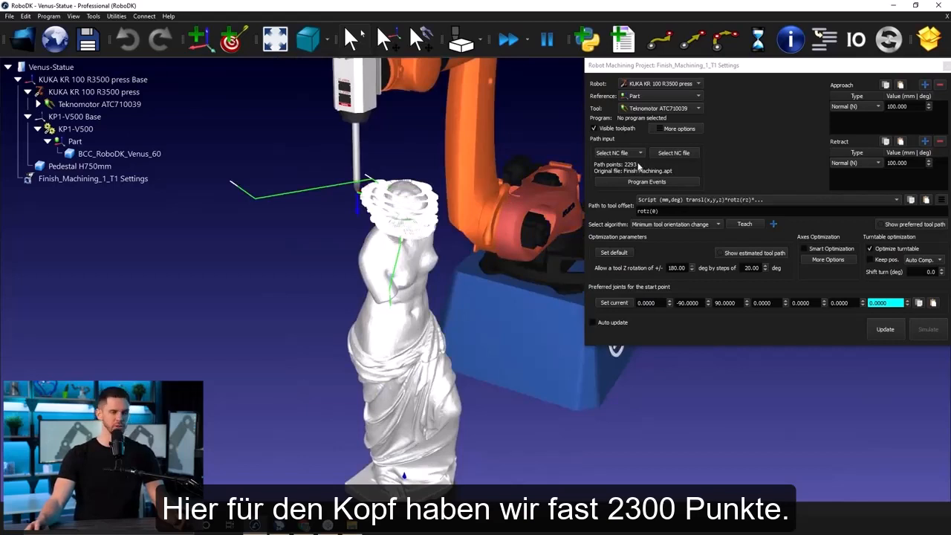
Step: Move the robot's tool away from the start of the toolpath to the robot's side of the statue, with the spindle roughly horizontal
right_drag(401, 334, 409, 304)
scroll(421, 322, down, 3)
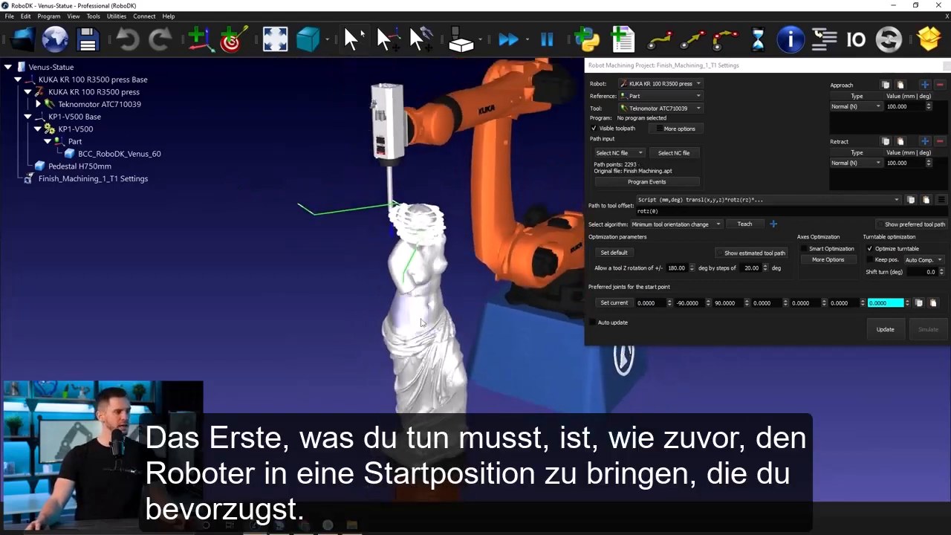
drag(420, 322, 331, 263)
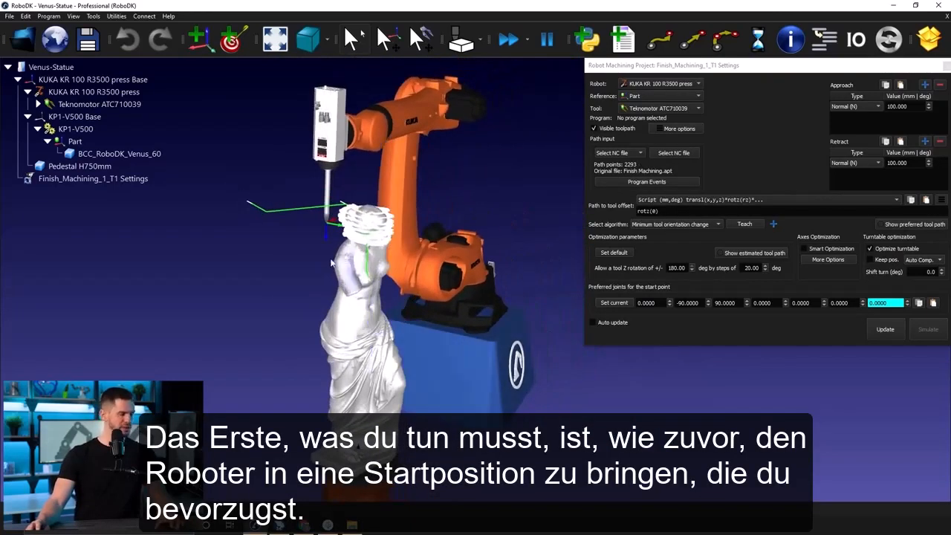
scroll(323, 237, up, 3)
key(alt)
alt+scroll(337, 231, up, 1)
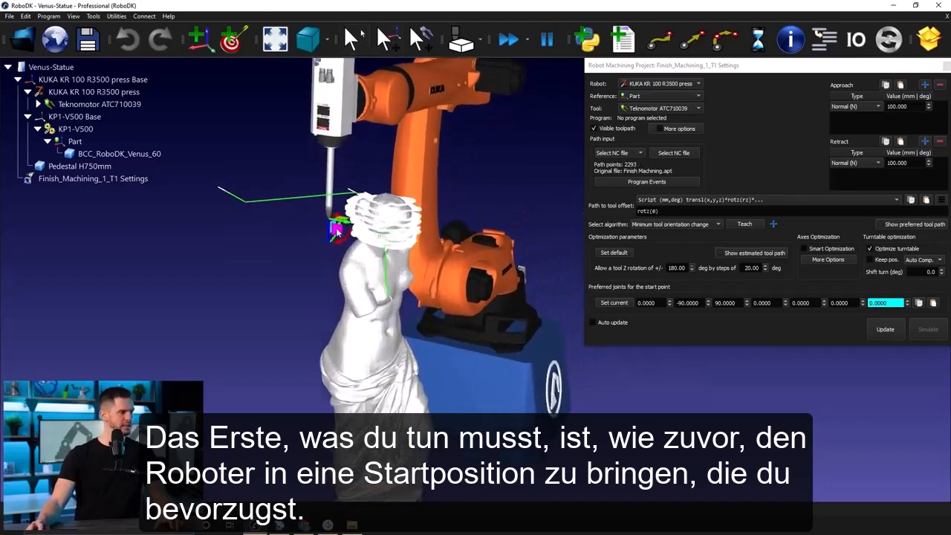
alt+drag(337, 227, 448, 258)
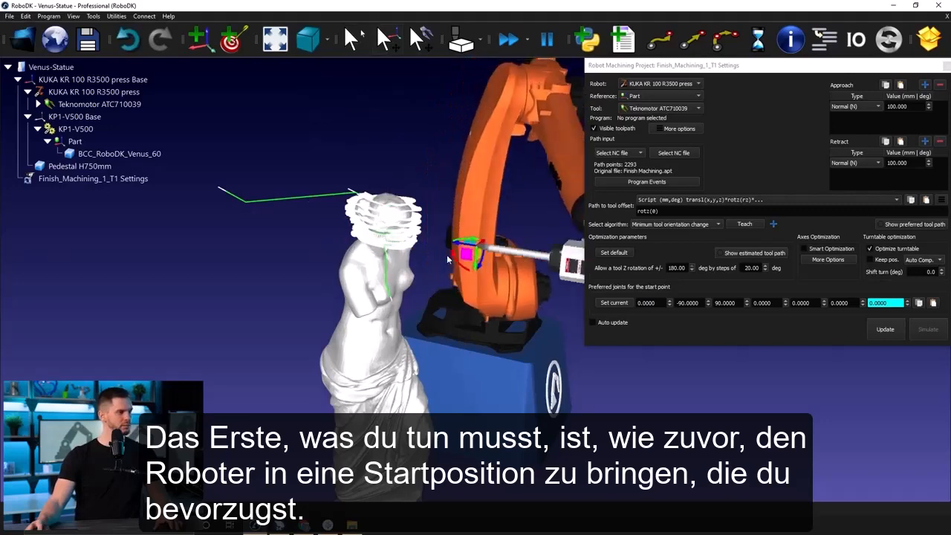
Step: Bring the horizontal spindle closer to the statue so that its tip points at the head and neck area
right_drag(447, 258, 402, 250)
right_drag(345, 314, 340, 313)
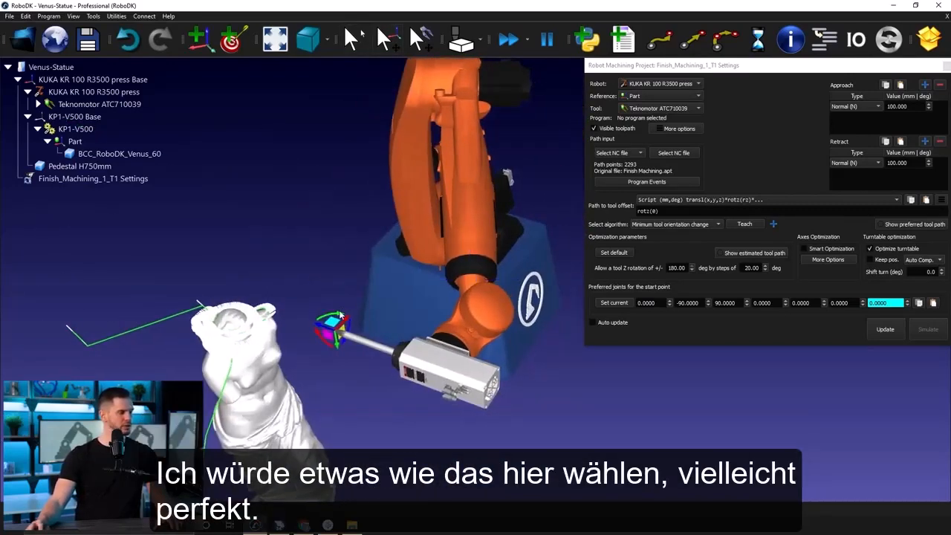
alt+drag(340, 316, 291, 325)
right_drag(295, 328, 339, 250)
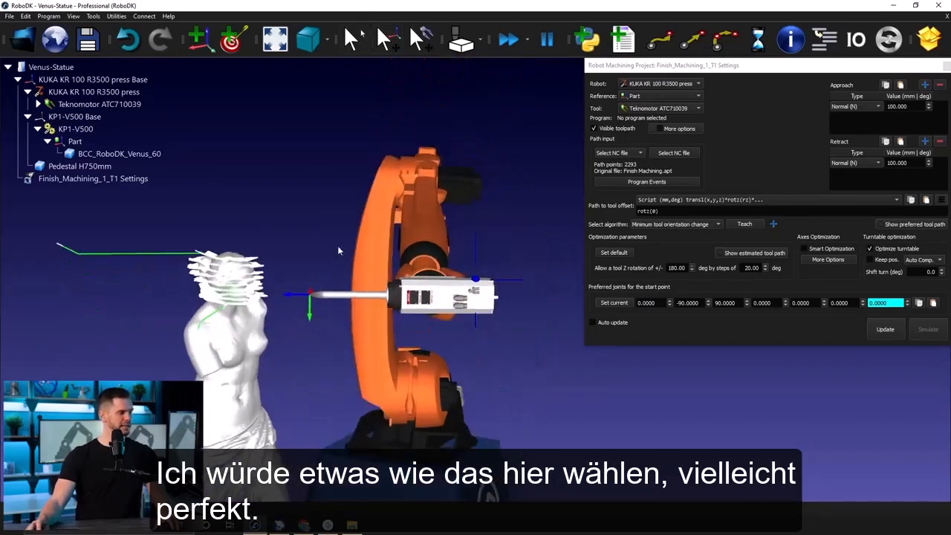
scroll(336, 308, down, 4)
middle_drag(363, 311, 345, 252)
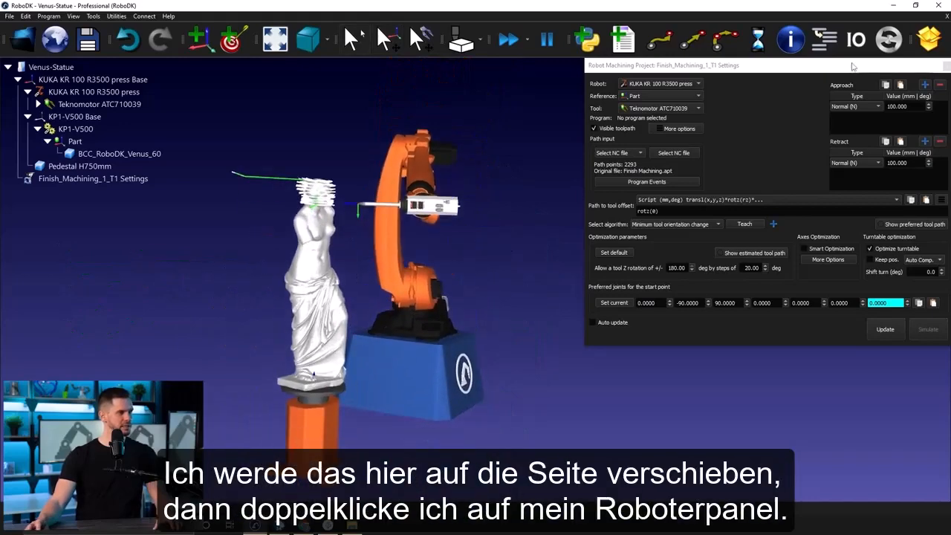
Step: Move the machining settings aside, open the KUKA robot's panel, and check the upper joint limit of the turntable axis
drag(851, 65, 292, 75)
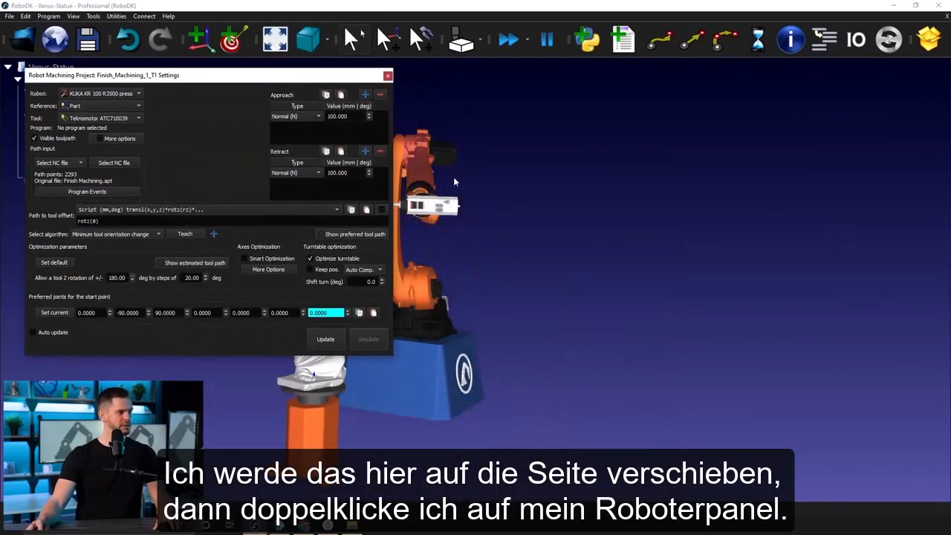
double_click(433, 175)
right_drag(520, 223, 684, 215)
right_drag(548, 263, 578, 260)
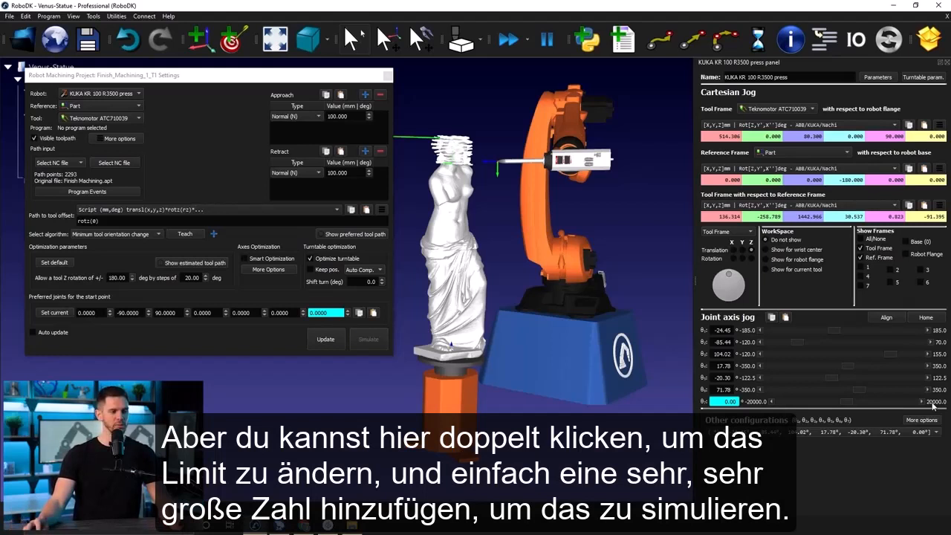
double_click(933, 402)
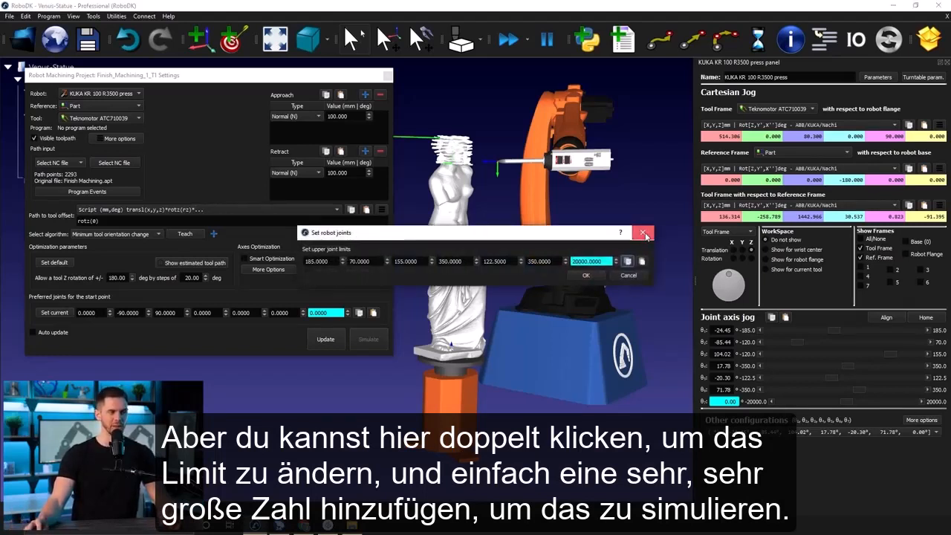
click(643, 231)
Step: Jog the turntable axis toward its upper limit, to 17838.63 degrees
drag(846, 403, 902, 414)
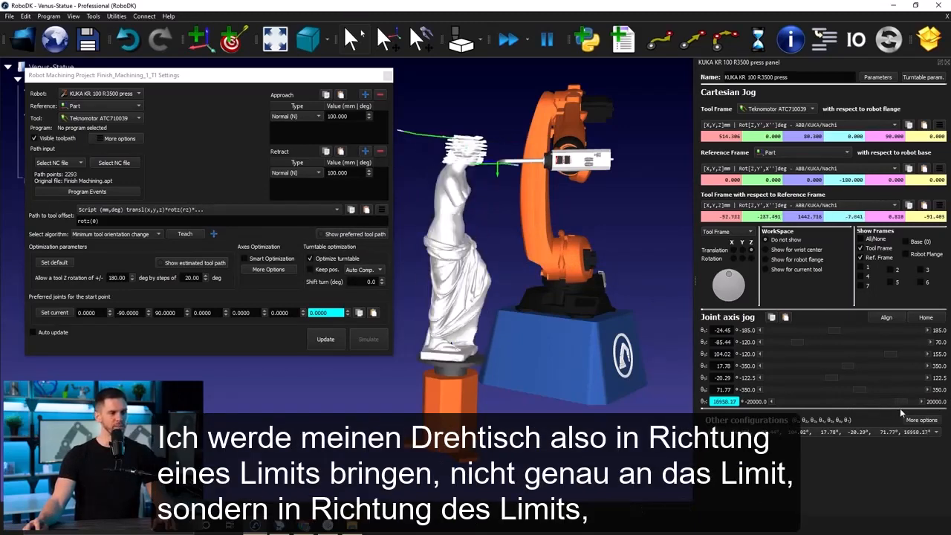
right_drag(609, 227, 606, 305)
scroll(521, 297, up, 4)
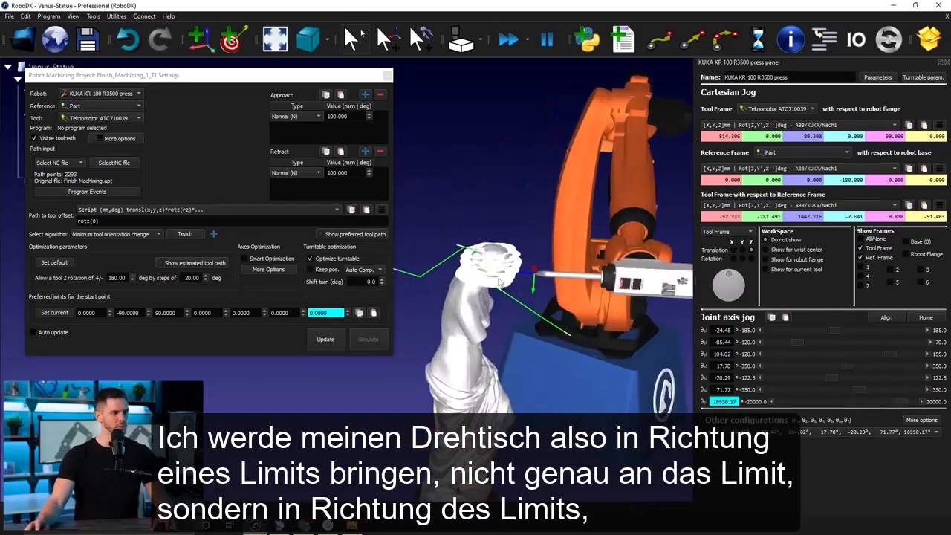
click(922, 402)
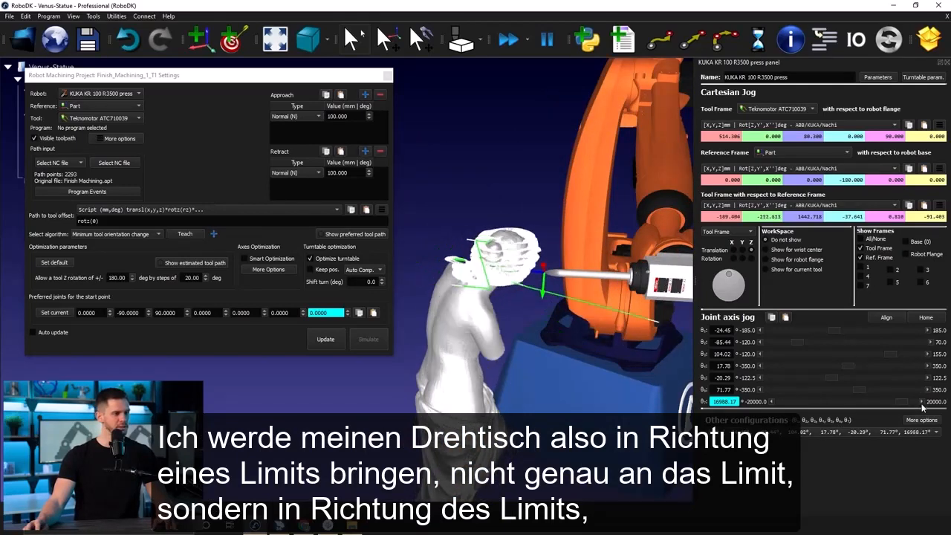
click(922, 402)
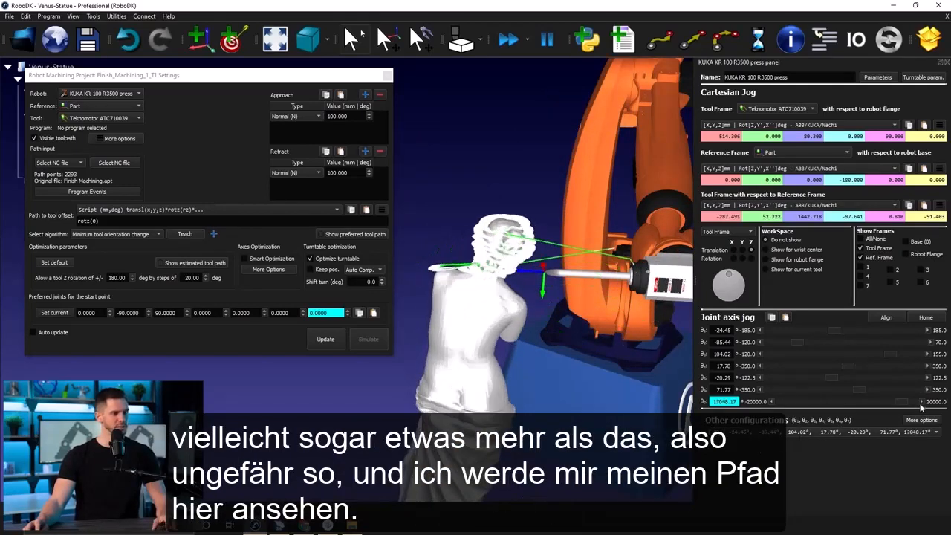
drag(905, 402, 909, 402)
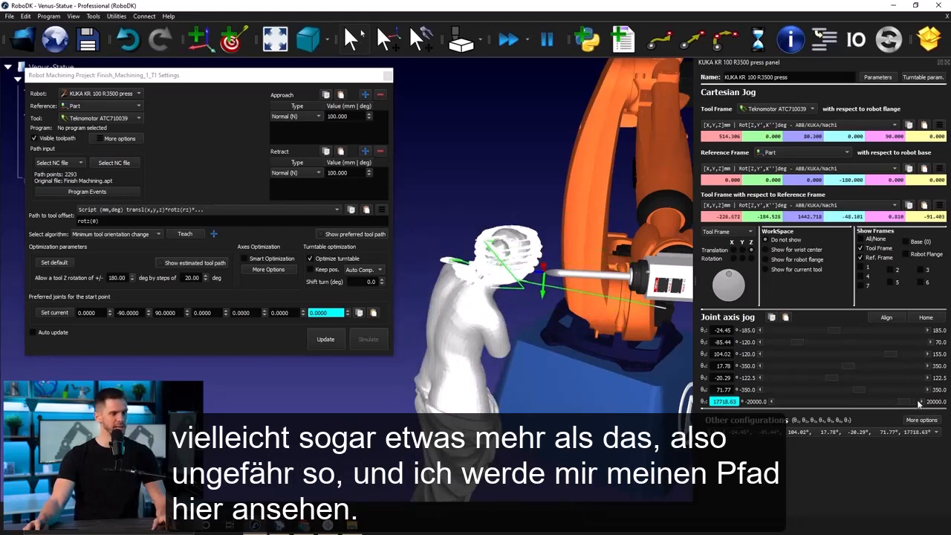
click(921, 402)
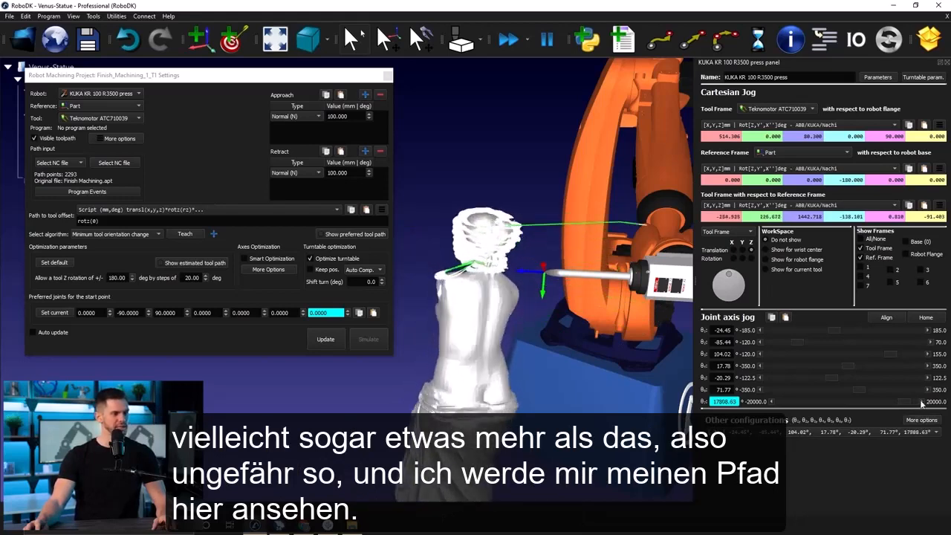
click(921, 401)
click(921, 402)
click(921, 402)
Step: Examine the spiral toolpath around the head and jog the turntable axis to a starting angle of 17788.63 degrees
mouse_move(542, 245)
right_down()
mouse_move(540, 296)
mouse_move(527, 252)
right_up()
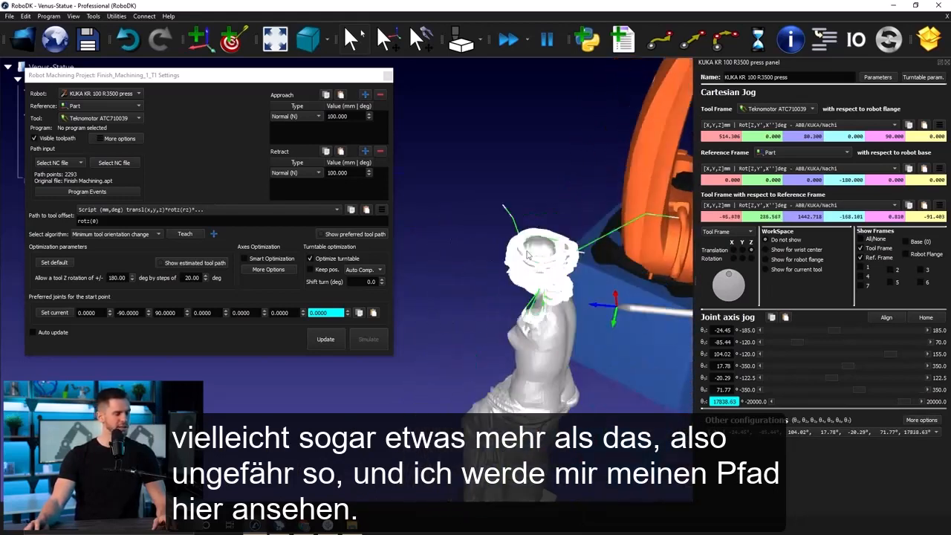
scroll(527, 254, up, 6)
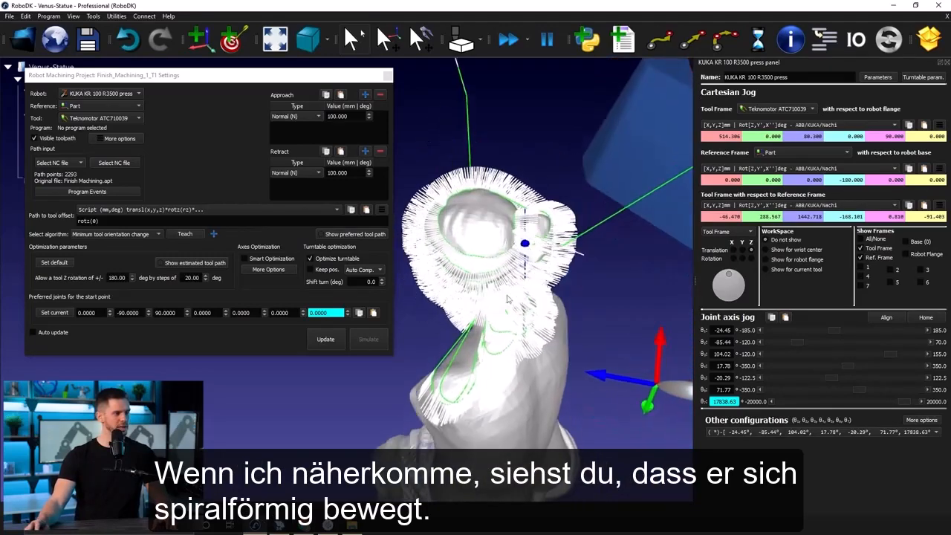
mouse_move(507, 299)
right_down()
mouse_move(512, 286)
mouse_move(511, 302)
mouse_move(458, 212)
mouse_move(480, 252)
right_up()
drag(773, 403, 773, 402)
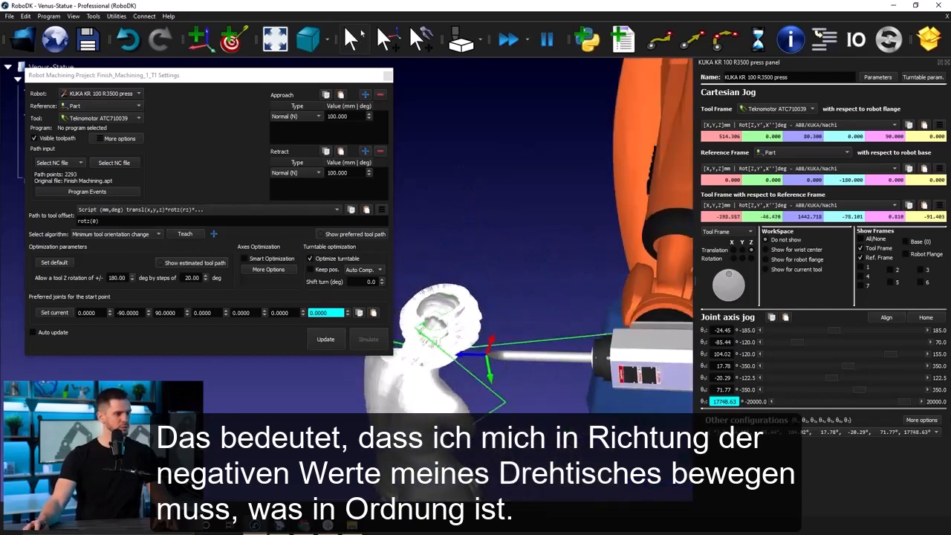
drag(924, 402, 924, 402)
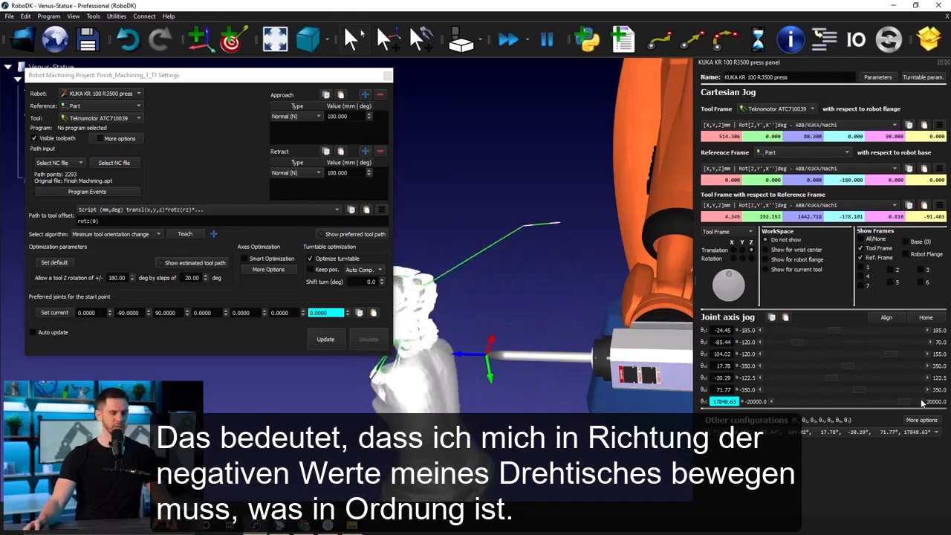
drag(773, 403, 773, 403)
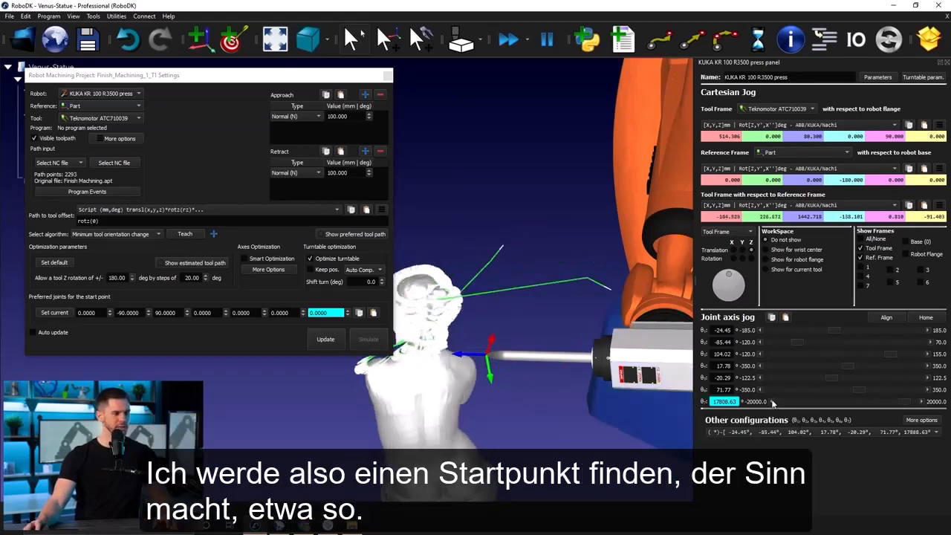
click(773, 402)
click(773, 402)
Step: Create a target under the Part frame at the current robot and turntable position, and hide it
right_drag(455, 321, 527, 381)
middle_drag(526, 381, 444, 318)
drag(321, 77, 513, 159)
click(75, 141)
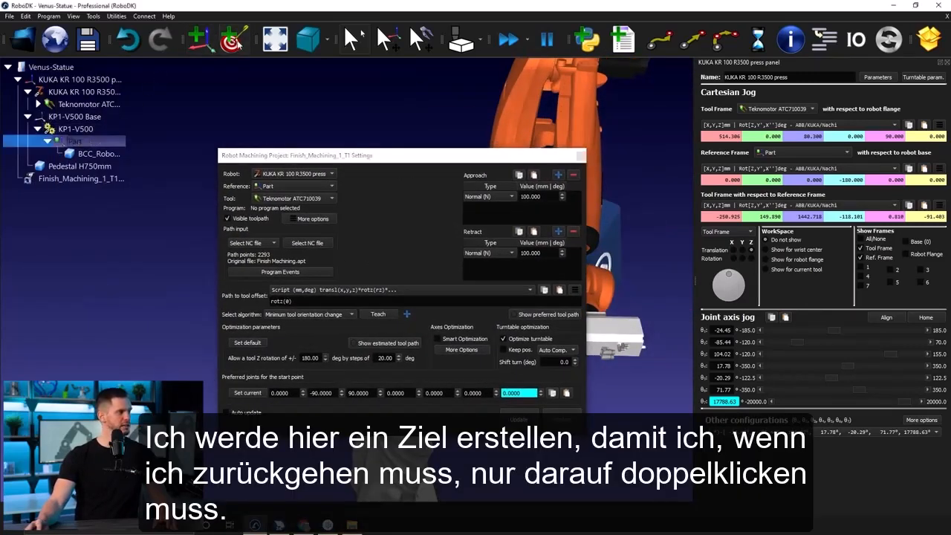
click(236, 43)
drag(458, 160, 394, 75)
right_click(90, 166)
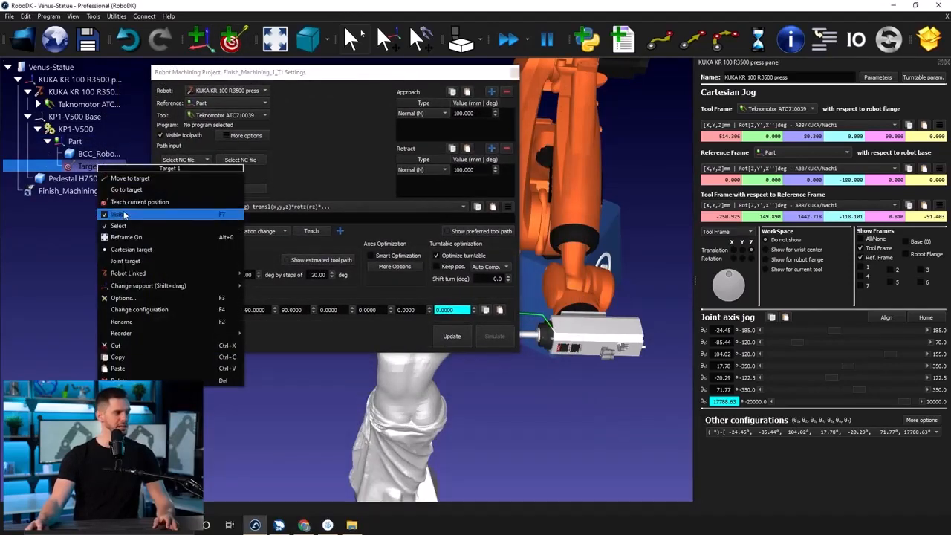
click(124, 215)
Step: Close the robot panel and place the machining settings beside the model, leaving the statue and robot unobstructed
drag(281, 74, 240, 65)
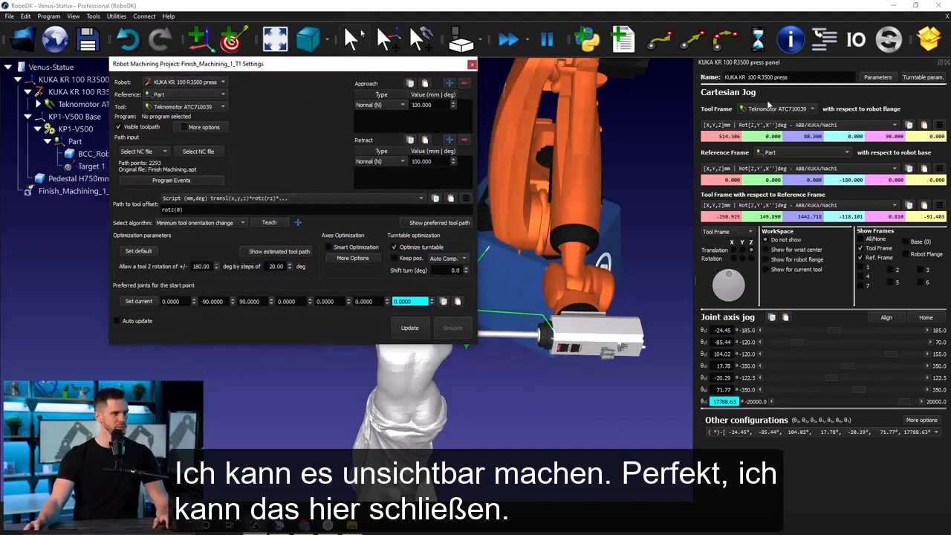
click(947, 62)
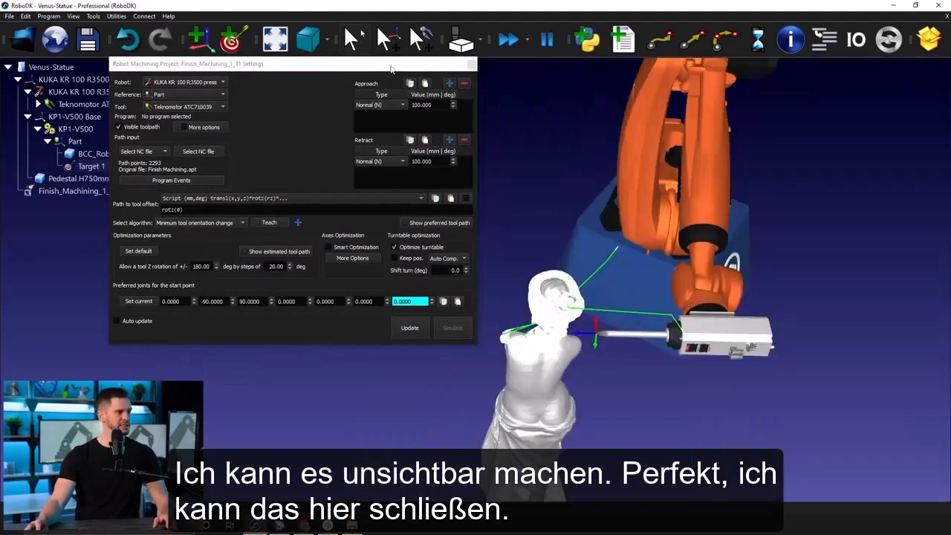
drag(391, 66, 350, 63)
drag(480, 308, 599, 366)
right_drag(599, 366, 605, 365)
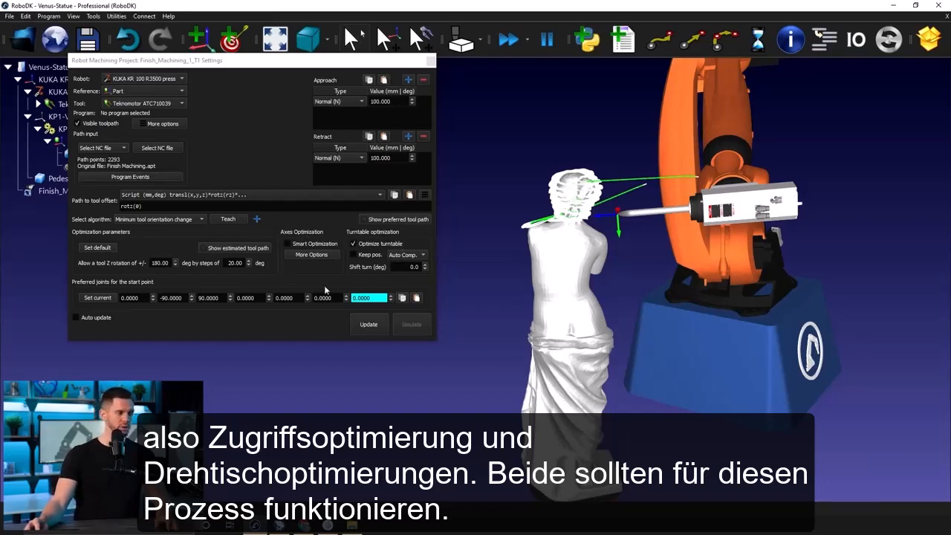
Step: Use smart axes optimization instead of turntable optimization, with 17788.63 as the turntable's preferred start joint, and teach the current tool orientation
click(355, 245)
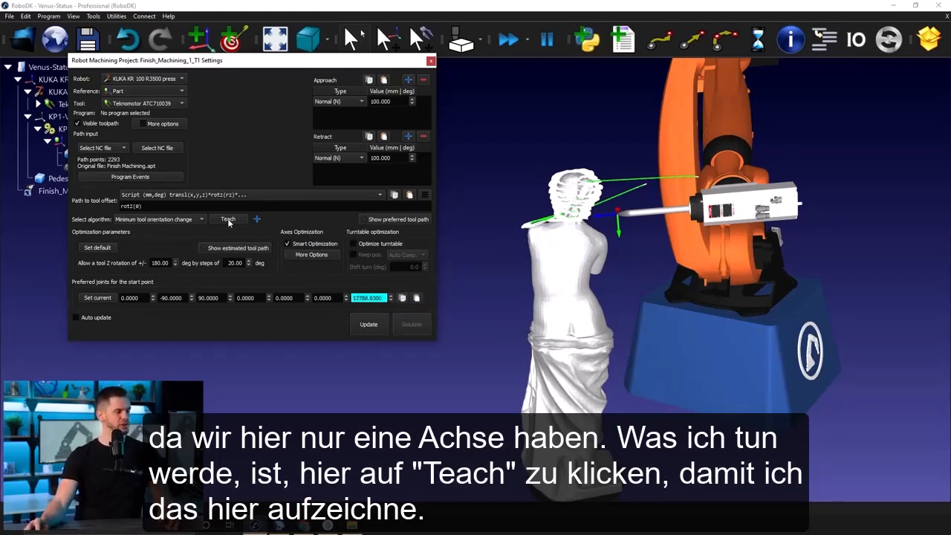
right_drag(652, 200, 629, 221)
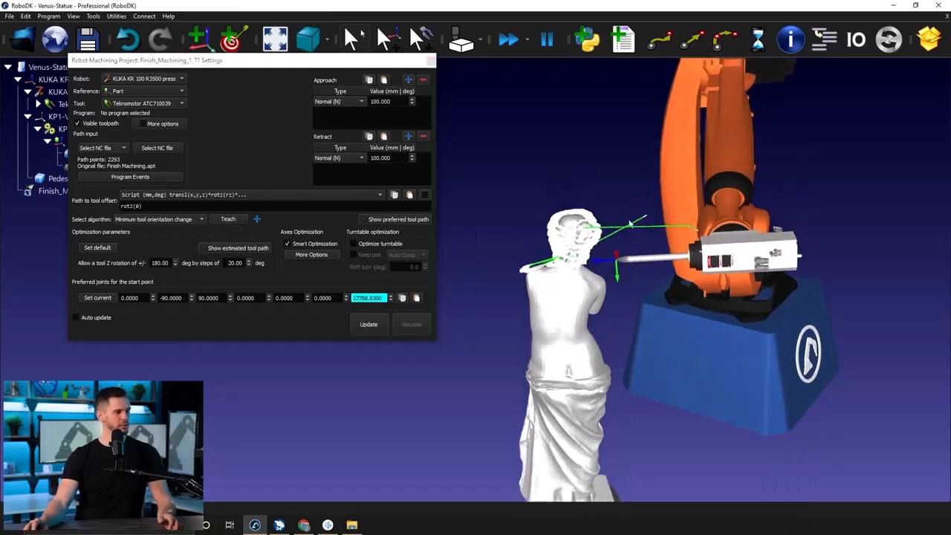
Step: Expand the preferred orientation options, show the preferred tool path, and set the preferred tool X axis to +Z
click(257, 219)
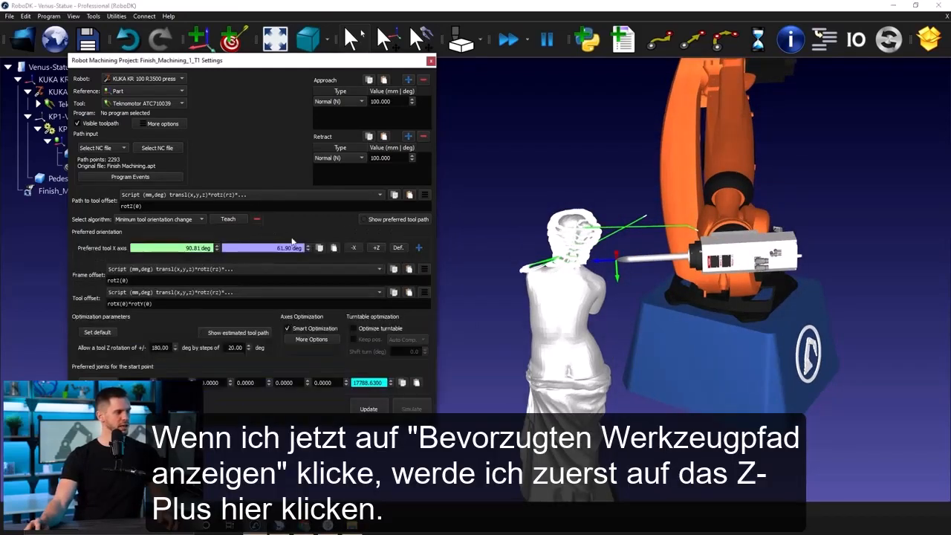
click(407, 223)
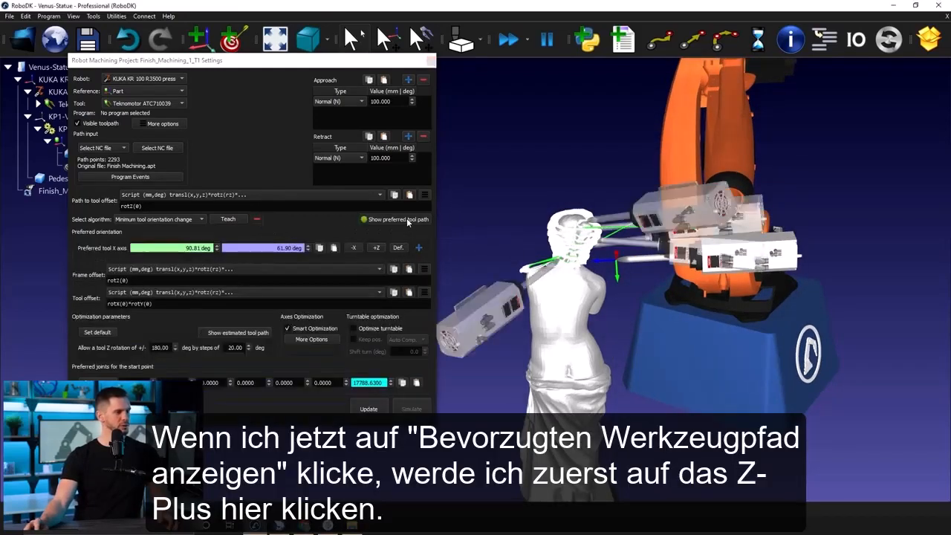
click(376, 247)
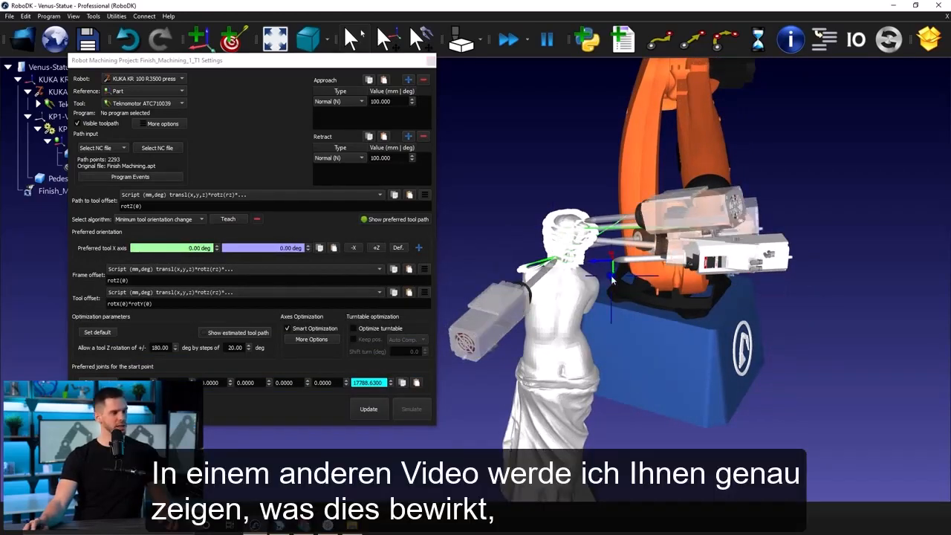
drag(612, 279, 605, 312)
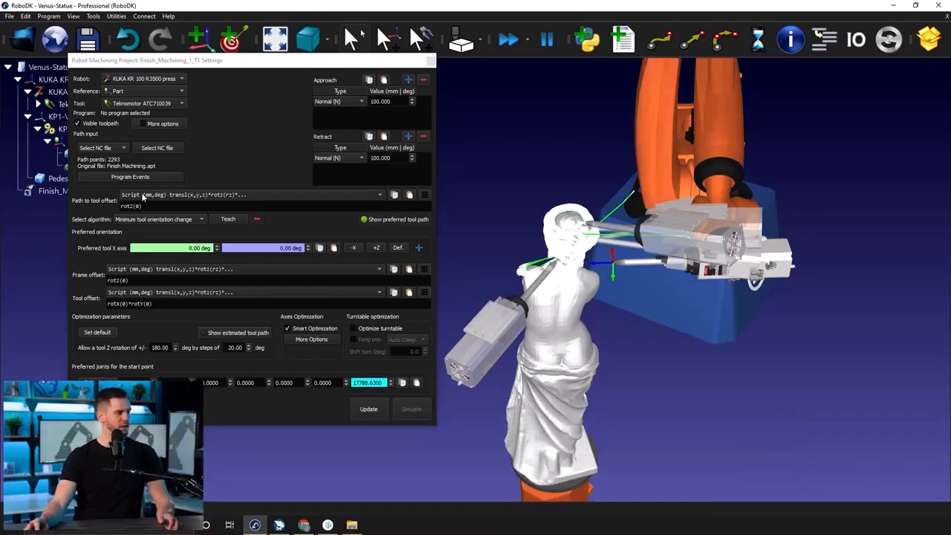
Step: Set the path-to-tool offset to rotz(90) so the ghost tool's flange points toward the robot
click(142, 206)
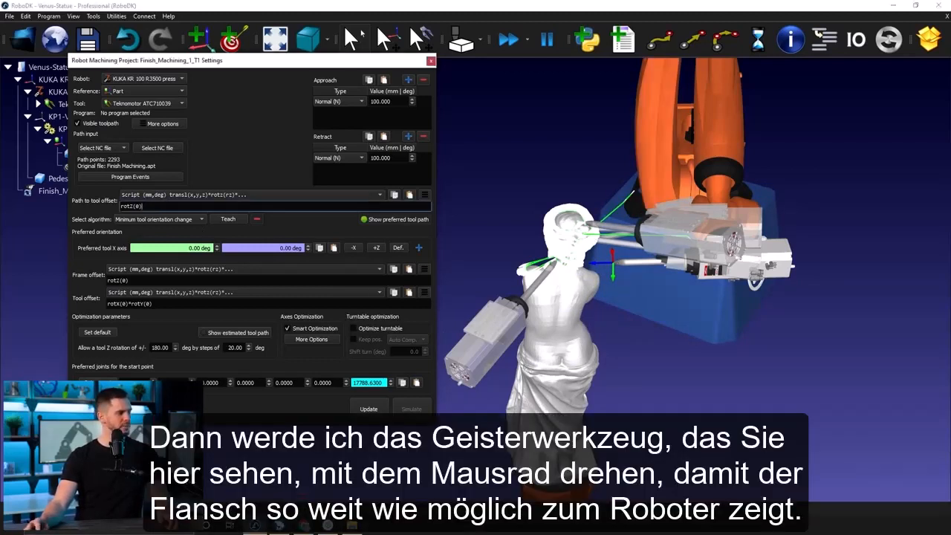
scroll(335, 209, up, 6)
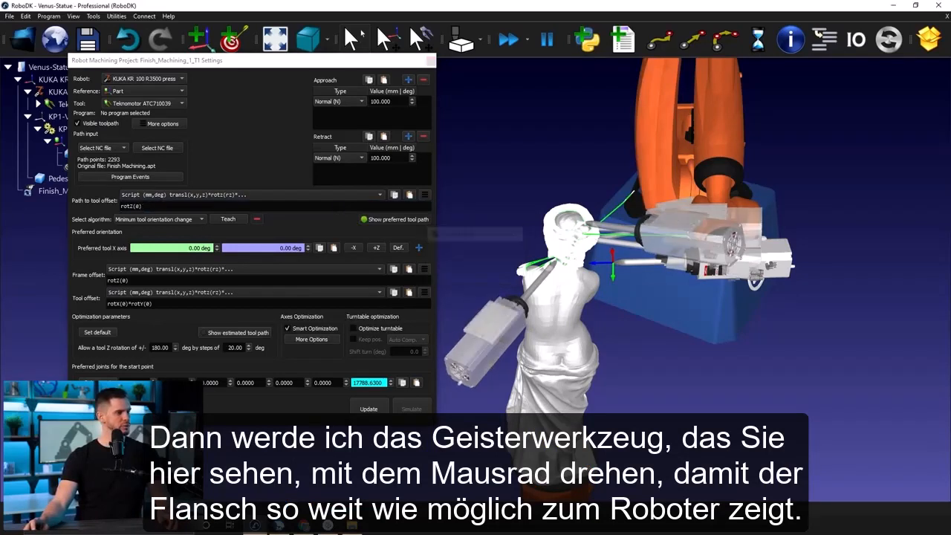
scroll(637, 223, up, 1)
scroll(174, 209, up, 9)
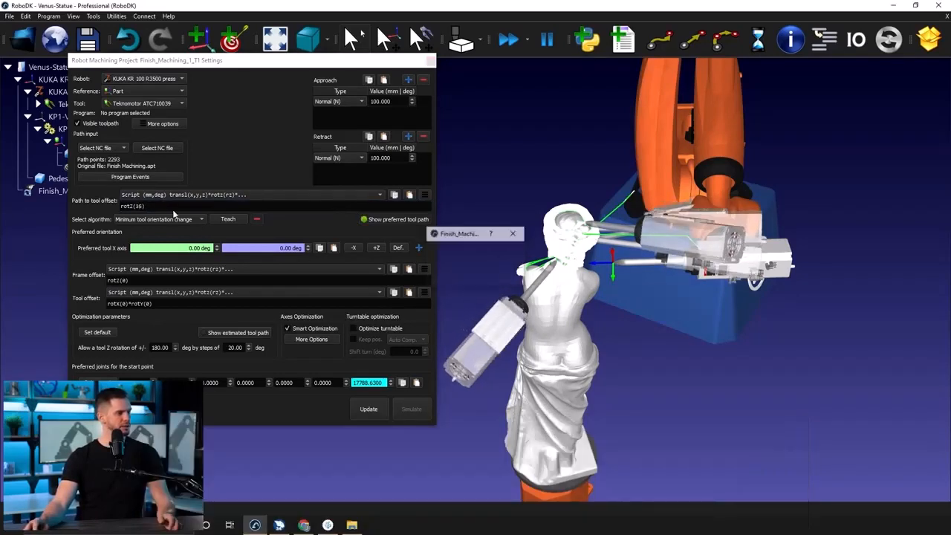
scroll(176, 214, up, 2)
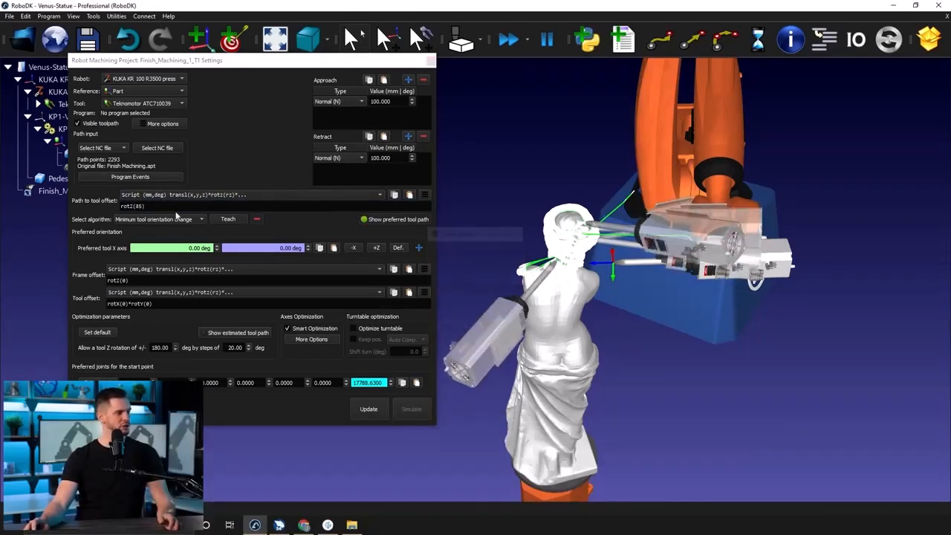
scroll(176, 209, up, 1)
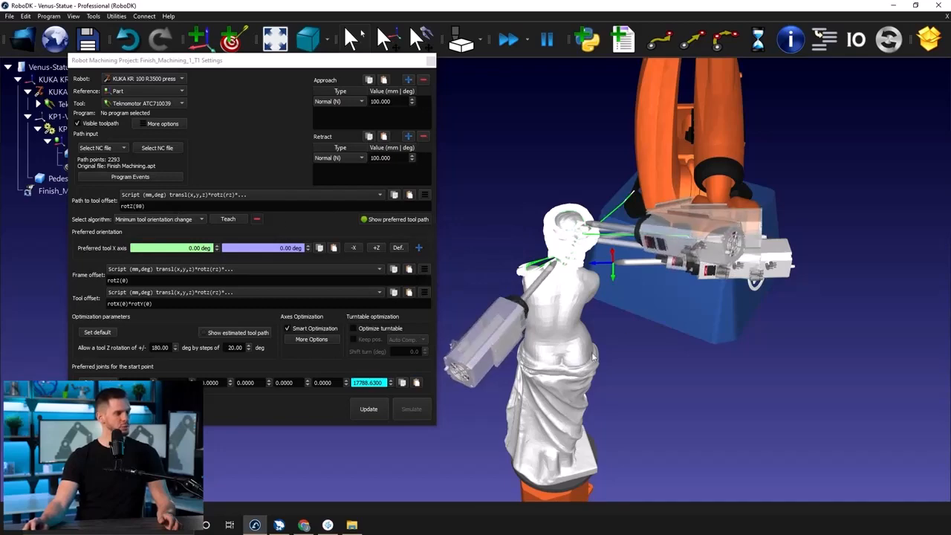
Step: Set the robot's current joints as the preferred joints for the start point and hide the preferred tool path
right_drag(597, 352, 526, 350)
right_drag(641, 260, 576, 266)
drag(342, 62, 328, 50)
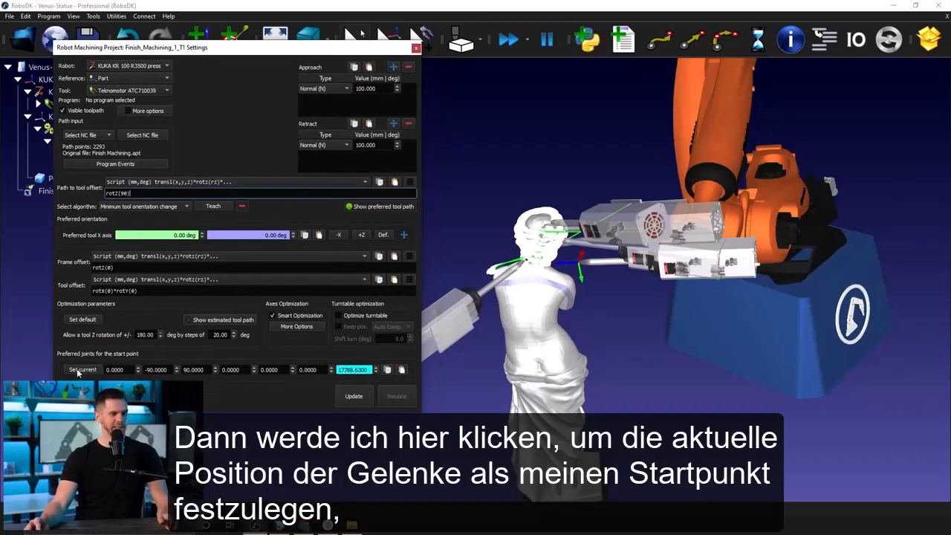
click(77, 372)
click(78, 371)
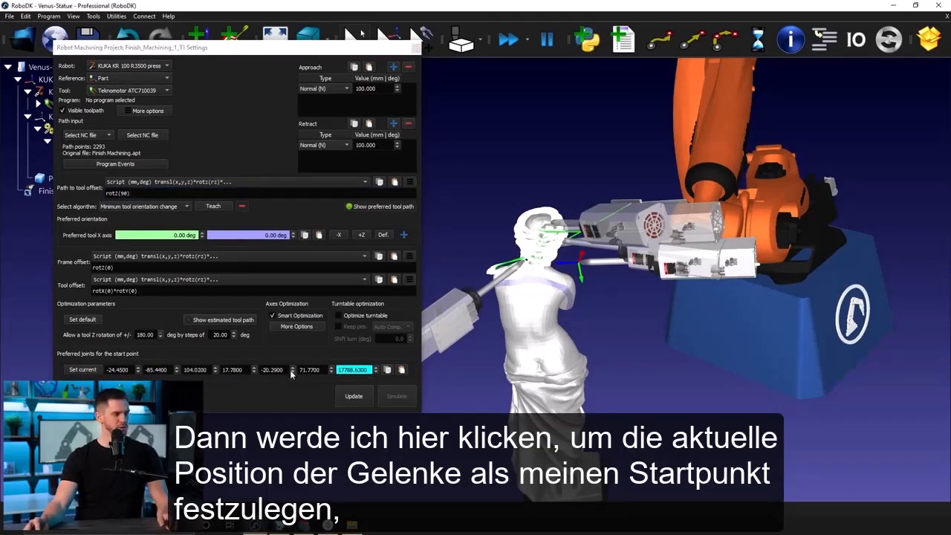
click(409, 208)
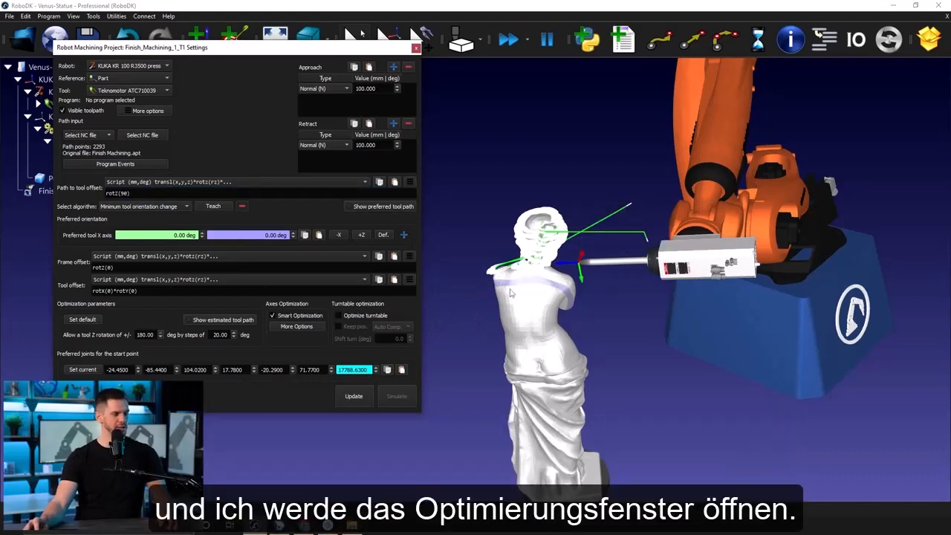
Step: Apply the Keep Flange Orientation preset in the smart axes optimization settings
click(295, 326)
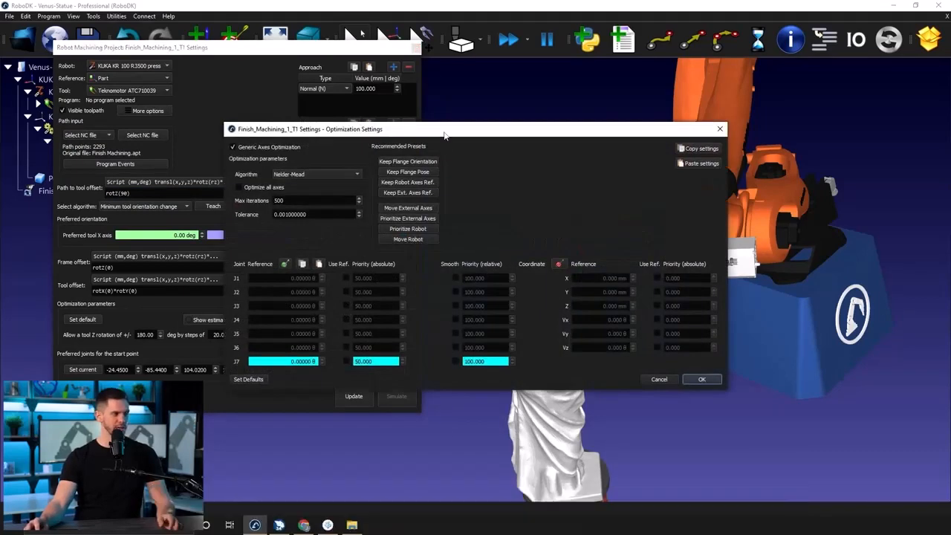
drag(445, 131, 423, 70)
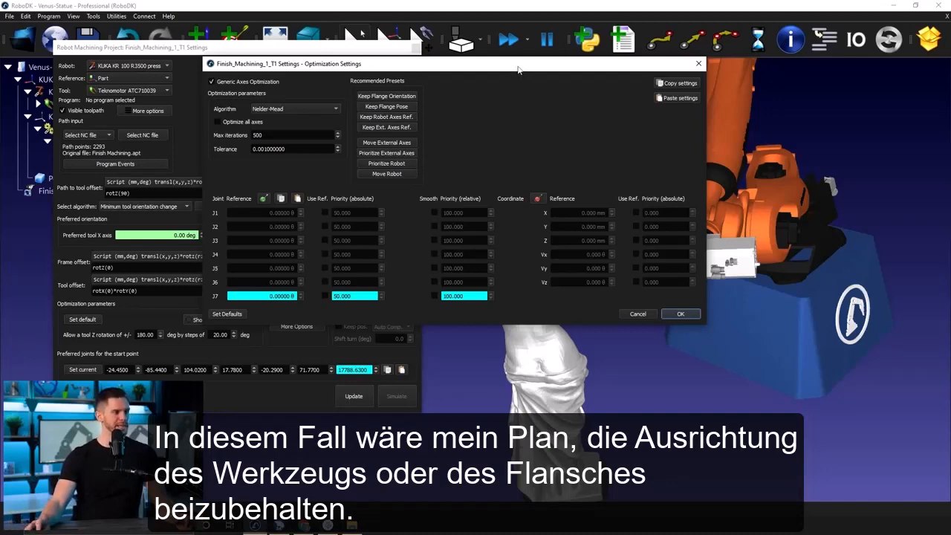
drag(518, 69, 321, 82)
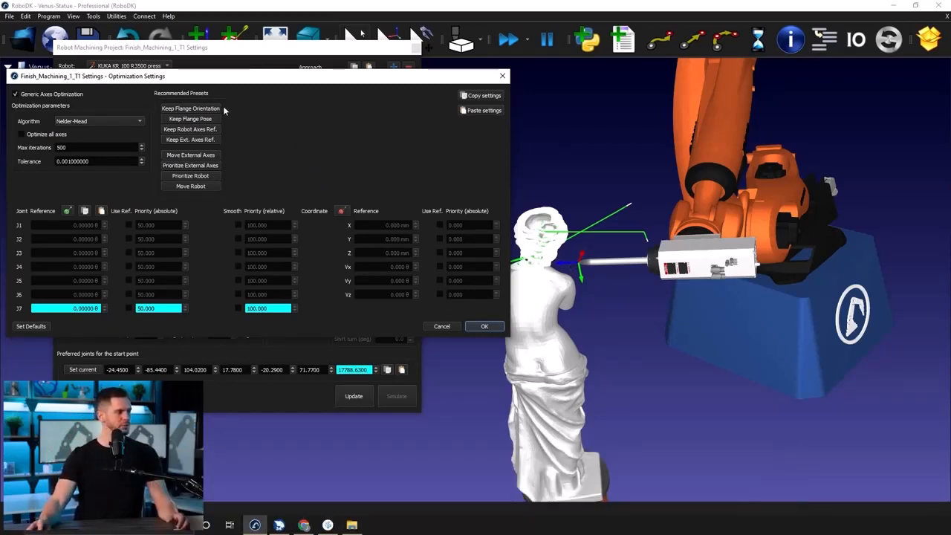
click(212, 108)
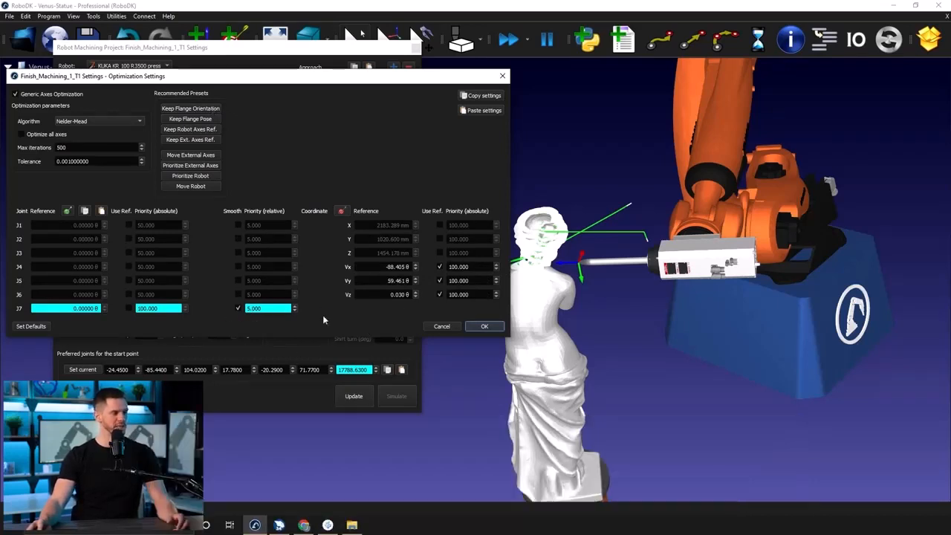
click(484, 326)
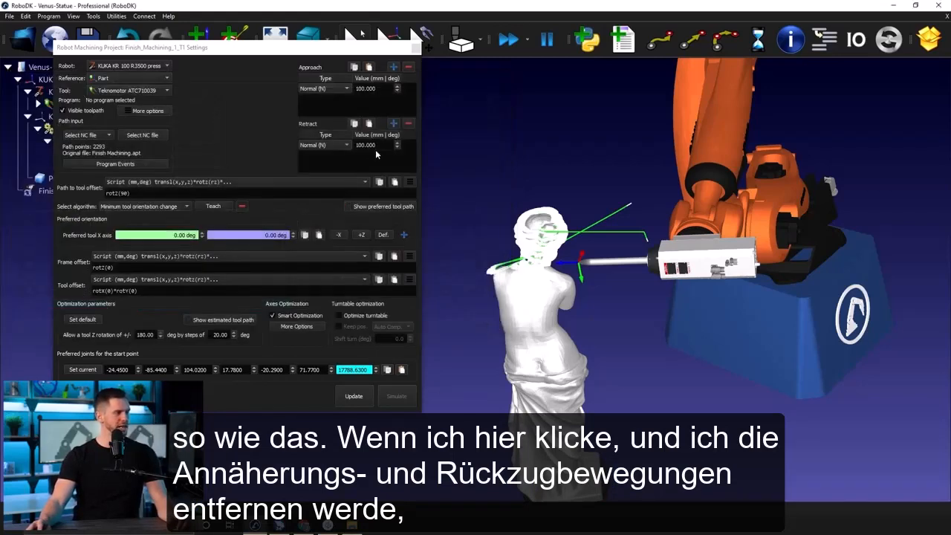
Step: Remove the approach and retract moves from the machining project and update its program
click(408, 68)
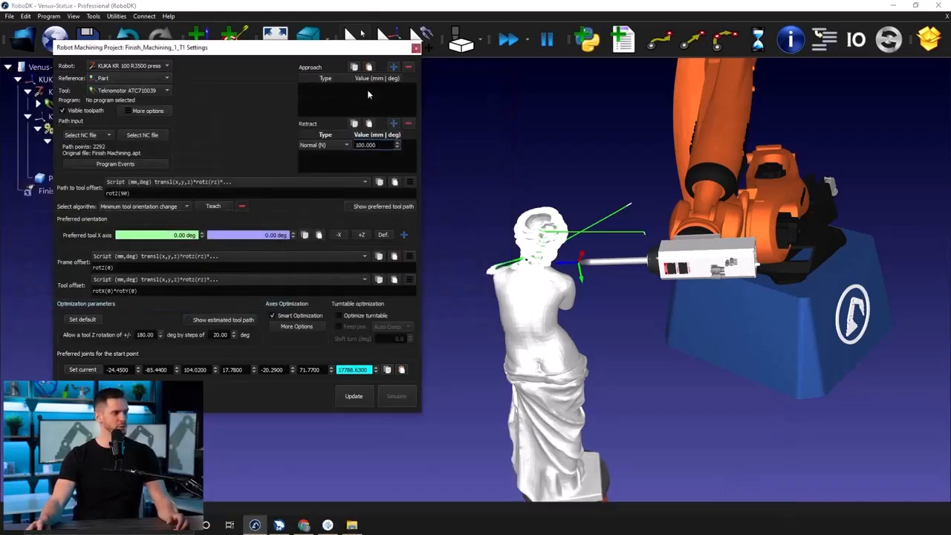
click(409, 124)
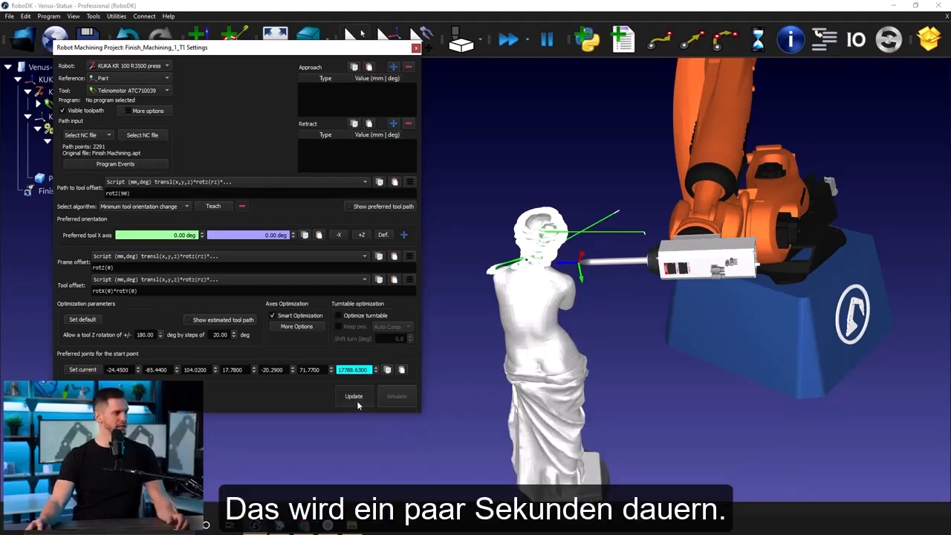
click(357, 402)
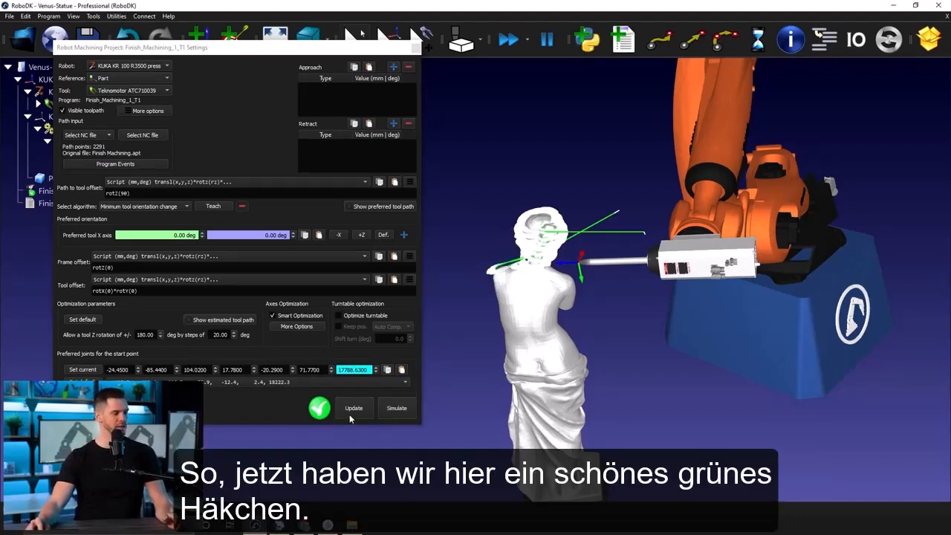
Step: Simulate the head machining program with the settings closed, and skip ahead to near the end of the path
click(399, 412)
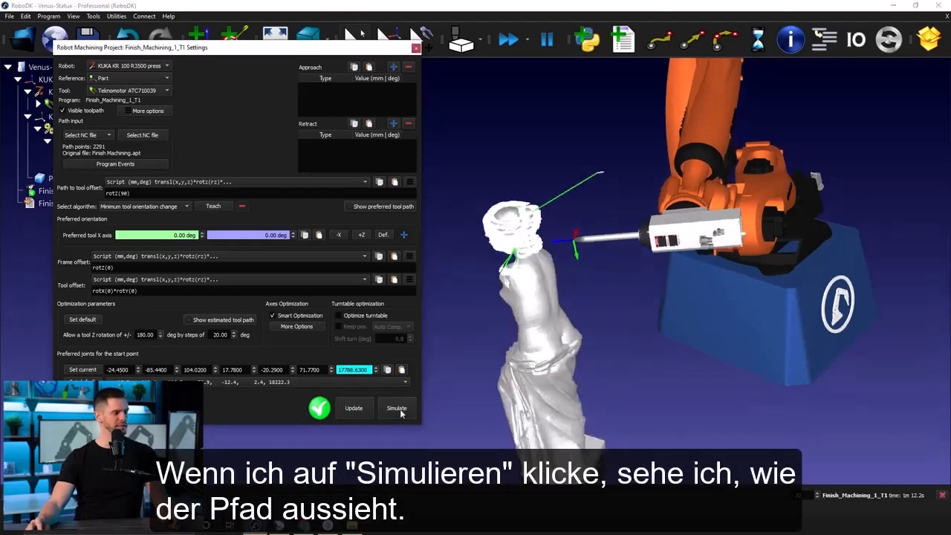
click(417, 49)
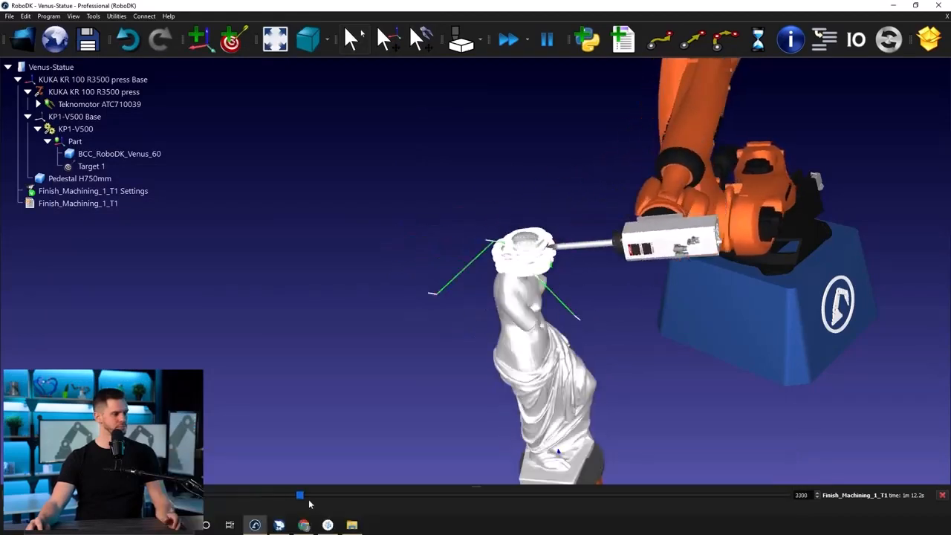
drag(310, 504, 777, 496)
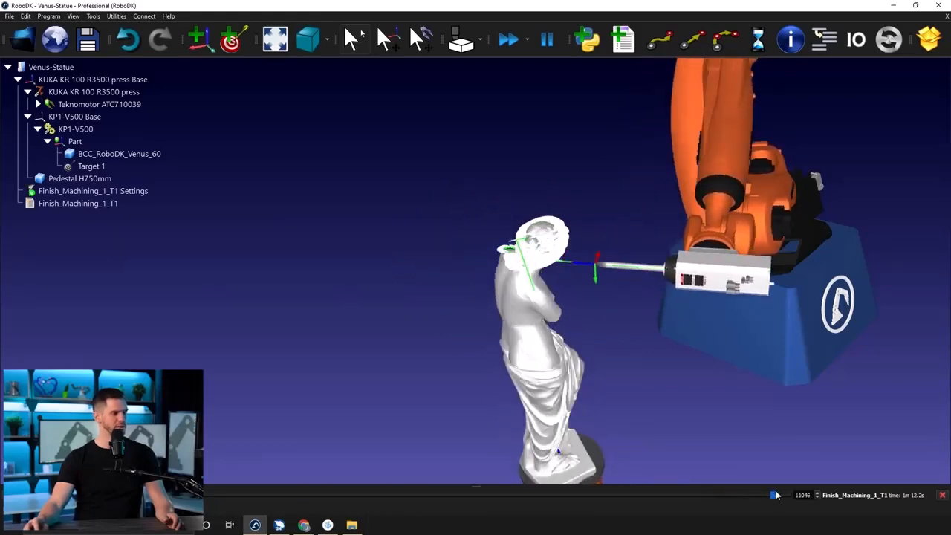
Step: Reopen the Finish_Machining_1_T1 settings, set the allowed tool Z rotation to 0 degrees, and update the program
double_click(108, 191)
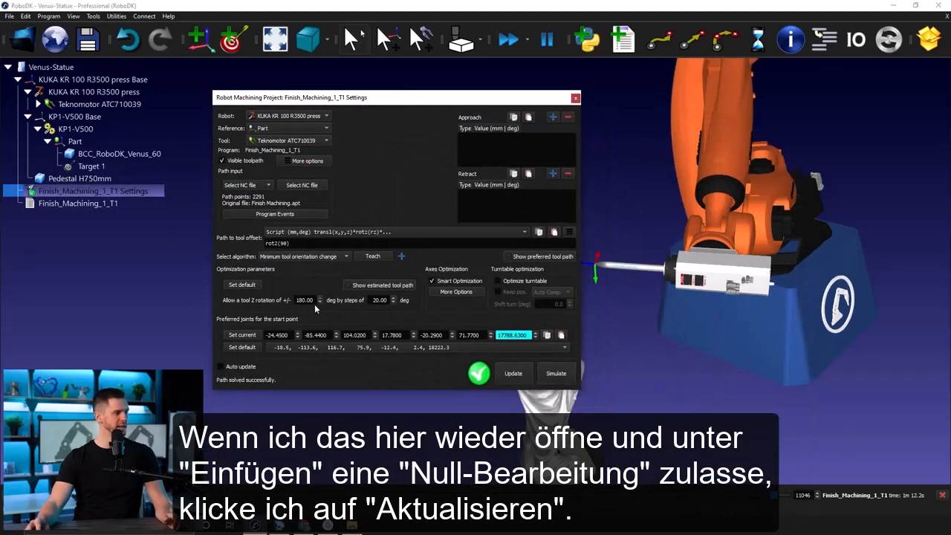
drag(314, 300, 277, 300)
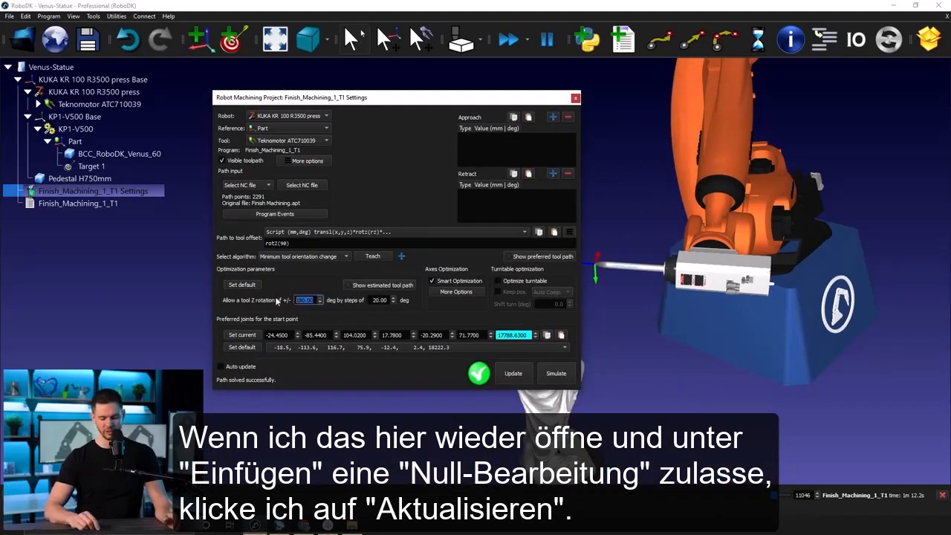
text(0)
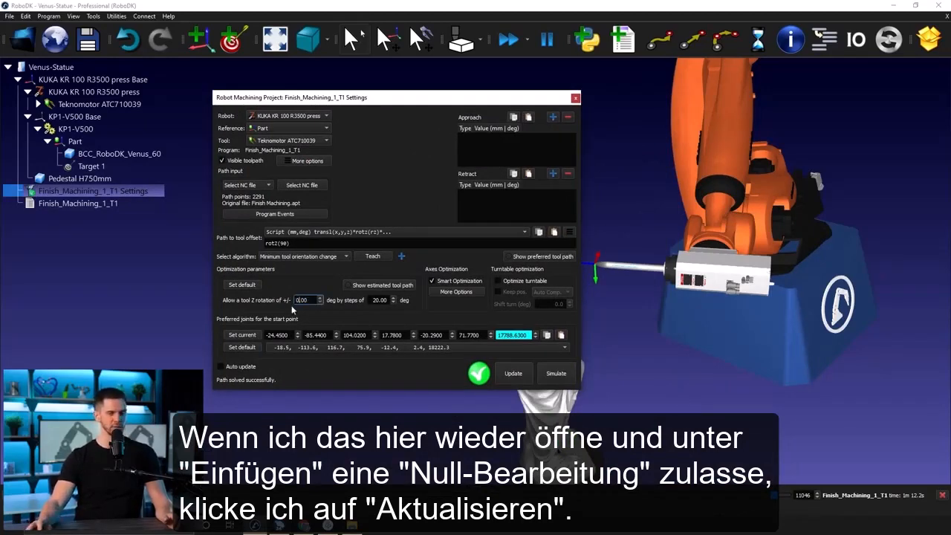
click(512, 378)
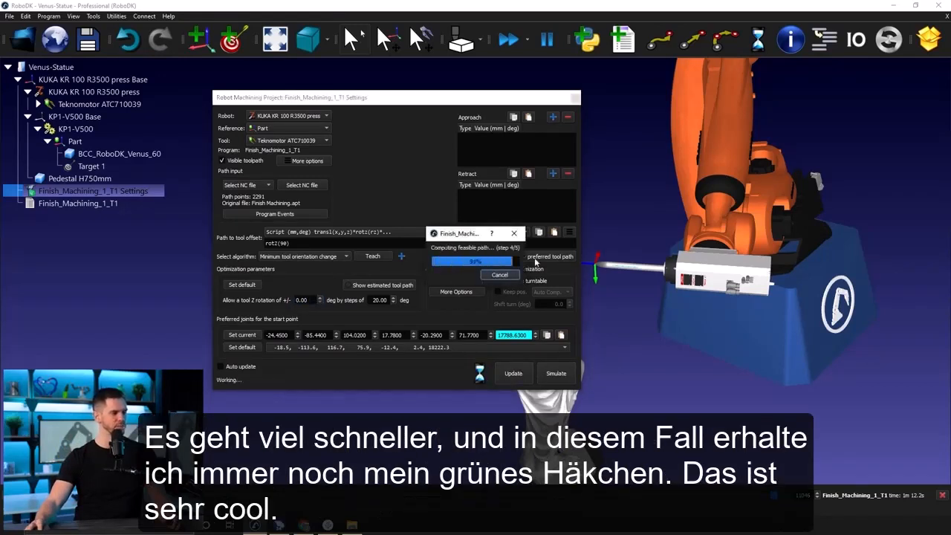
Step: Simulate the updated machining program with an unobstructed view of the robot and statue, and close the settings
click(554, 375)
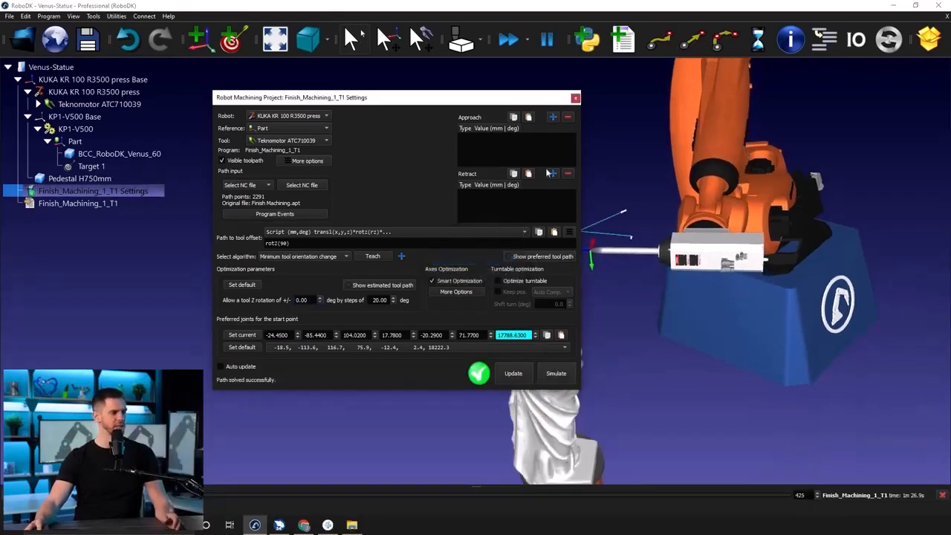
drag(550, 98, 409, 88)
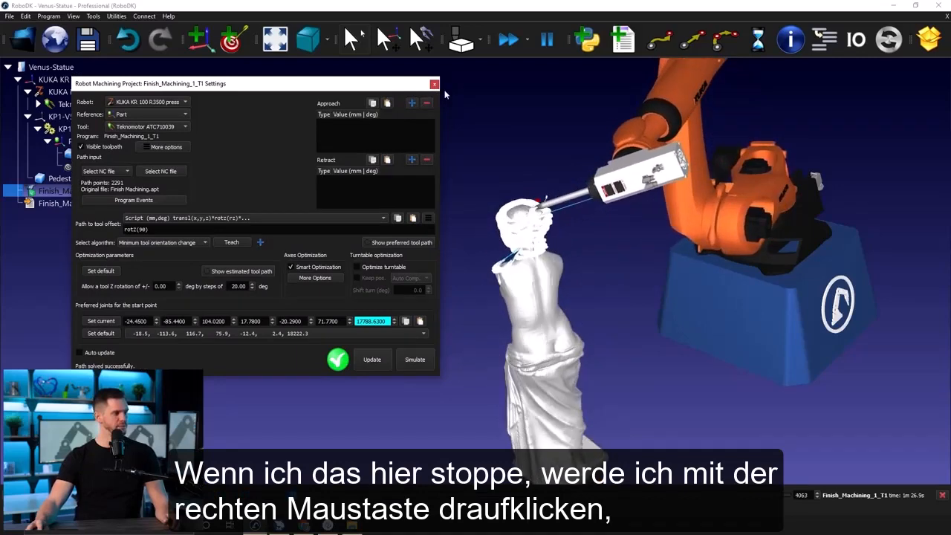
click(434, 84)
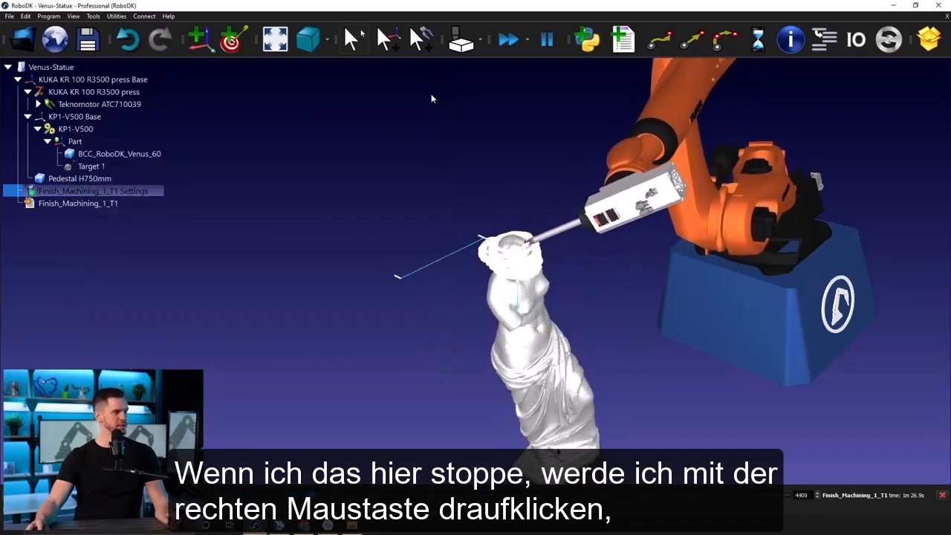
Step: Copy the settings of the Finish_Machining_1_T1 machining project for reuse
right_click(76, 191)
mouse_move(149, 288)
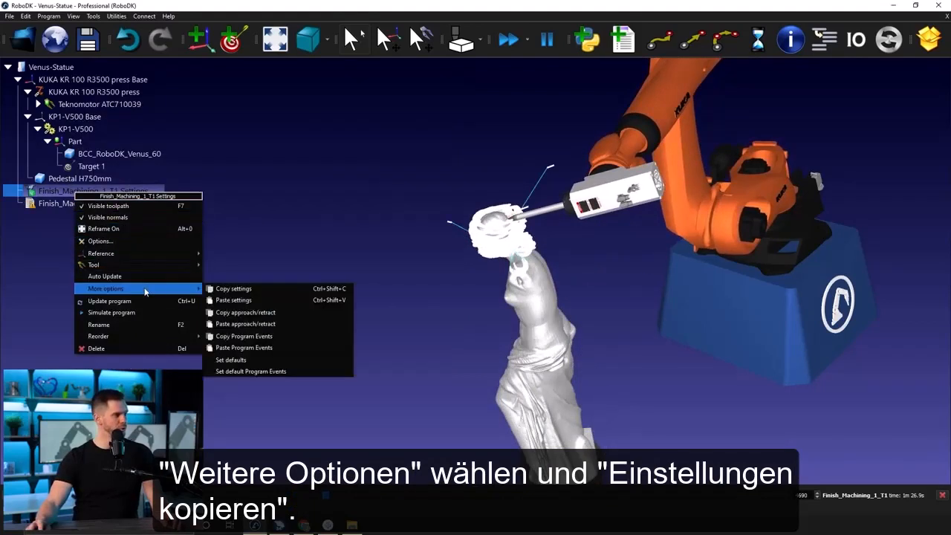
click(233, 289)
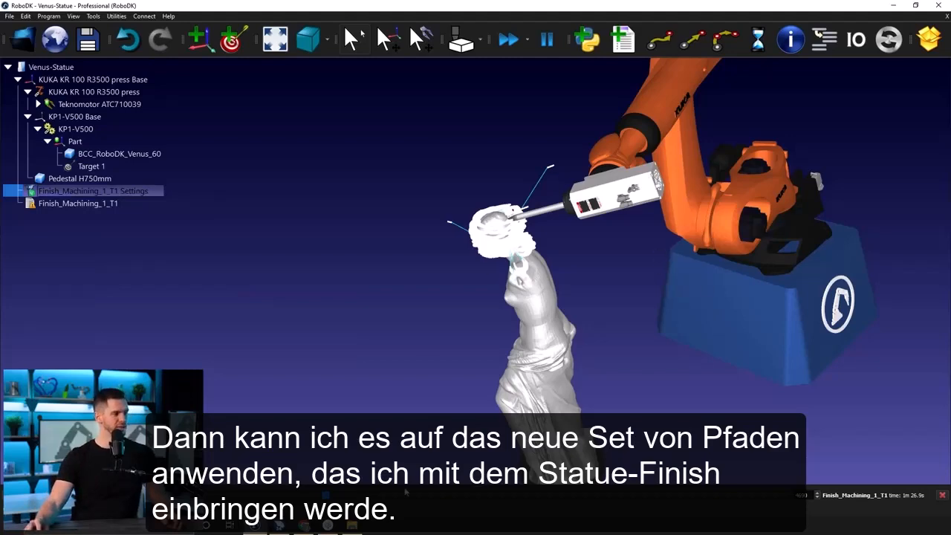
Step: Switch to BobCAD-CAM, activate the second Finish Machining feature for the statue, and deactivate the first one
click(279, 525)
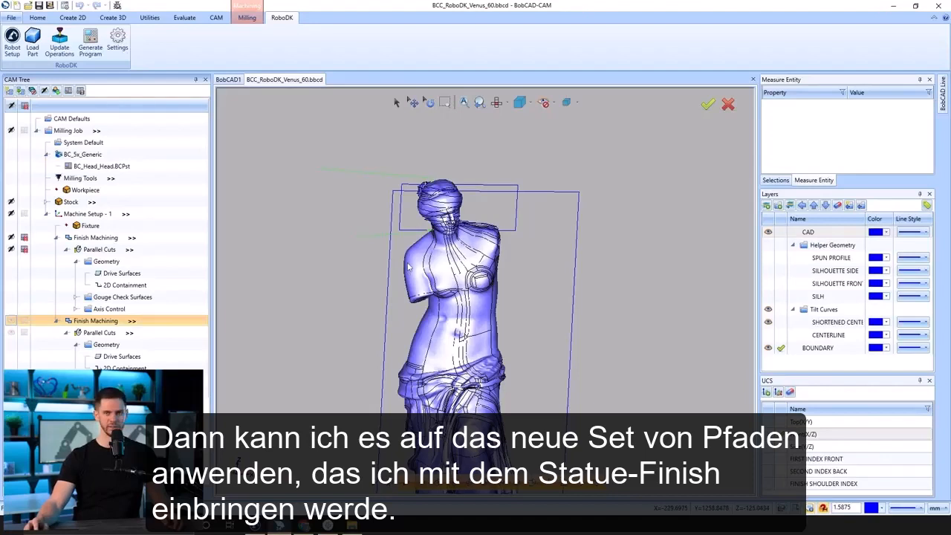
click(25, 240)
click(15, 322)
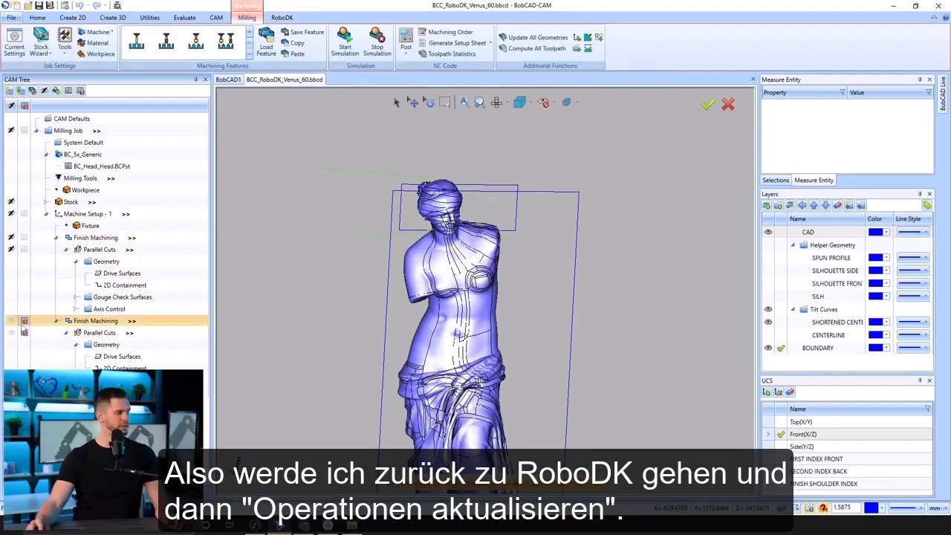
click(23, 239)
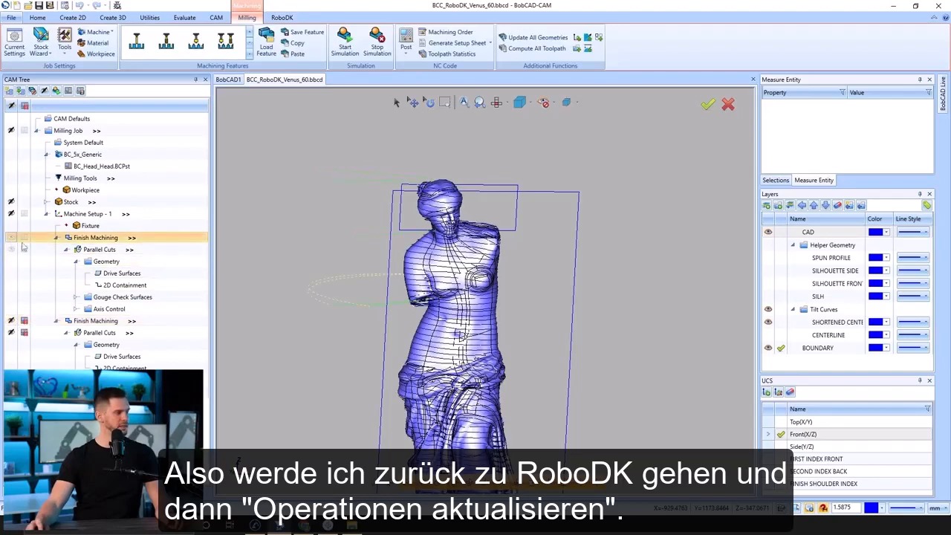
Step: Update the RoboDK operations with the statue finishing toolpath and open the Finish_Machining_1_T1 settings beside the model in RoboDK
click(282, 17)
click(60, 40)
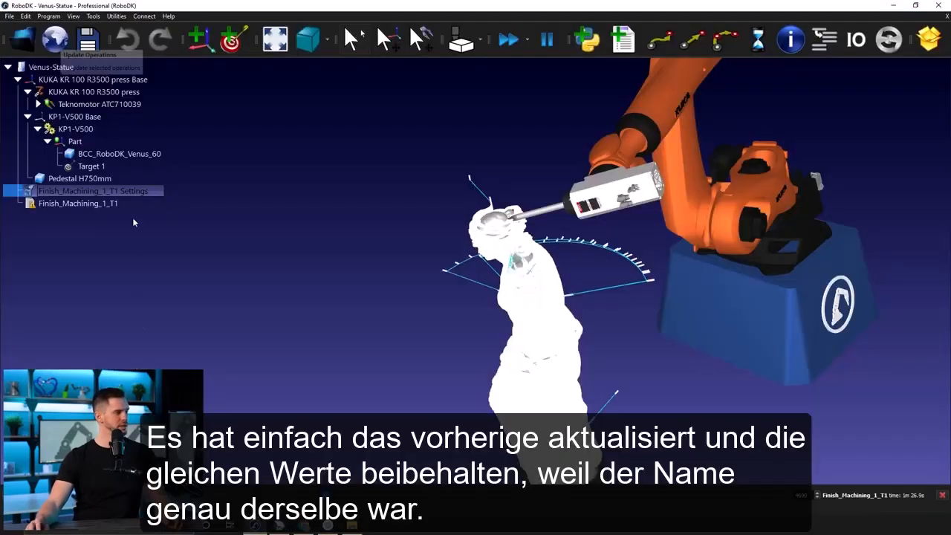
double_click(129, 192)
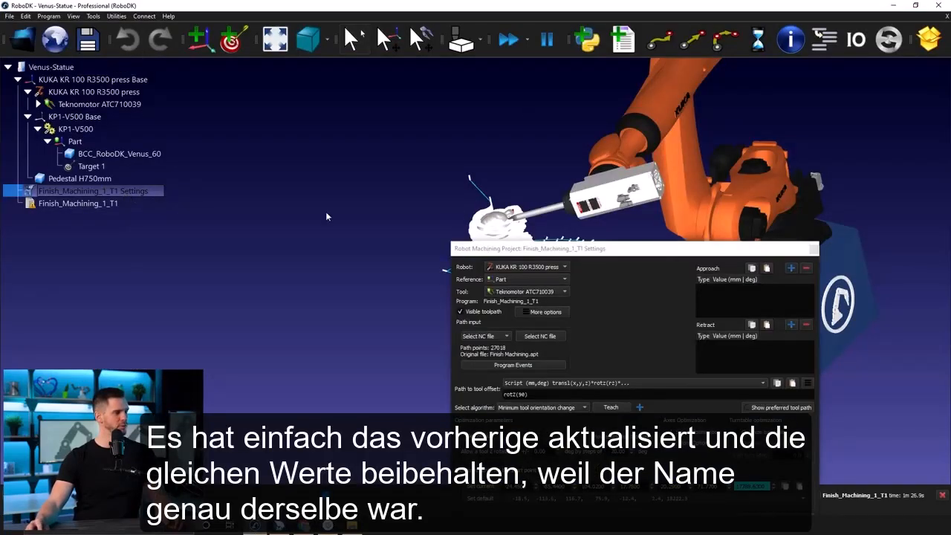
drag(640, 251, 465, 119)
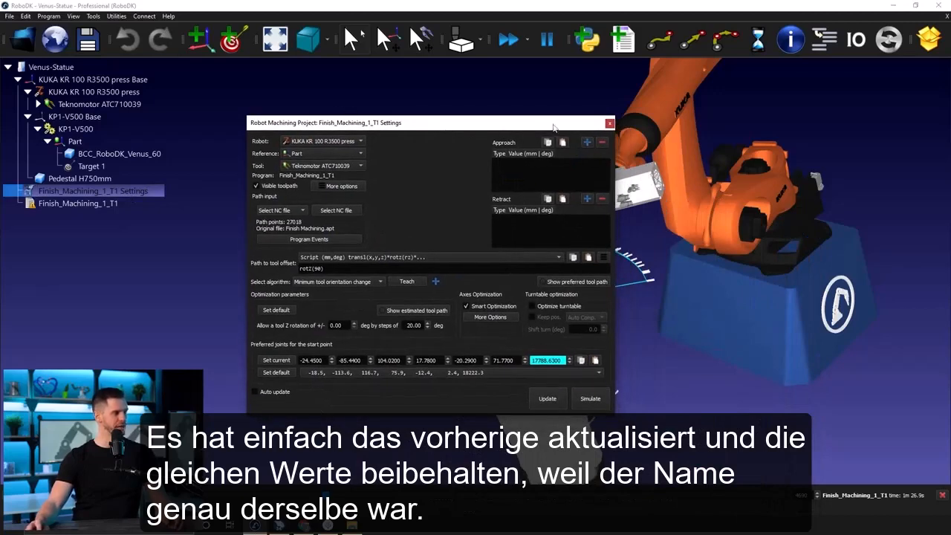
drag(554, 128, 369, 79)
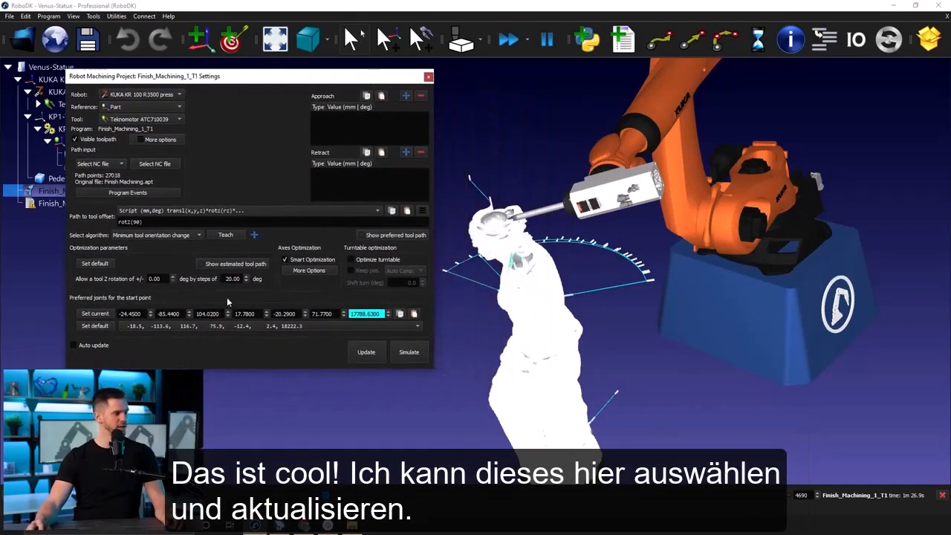
Step: Update the Finish_Machining_1_T1 machining project, simulate the statue finishing program, and close the settings to view the robot and statue unobstructed
click(375, 355)
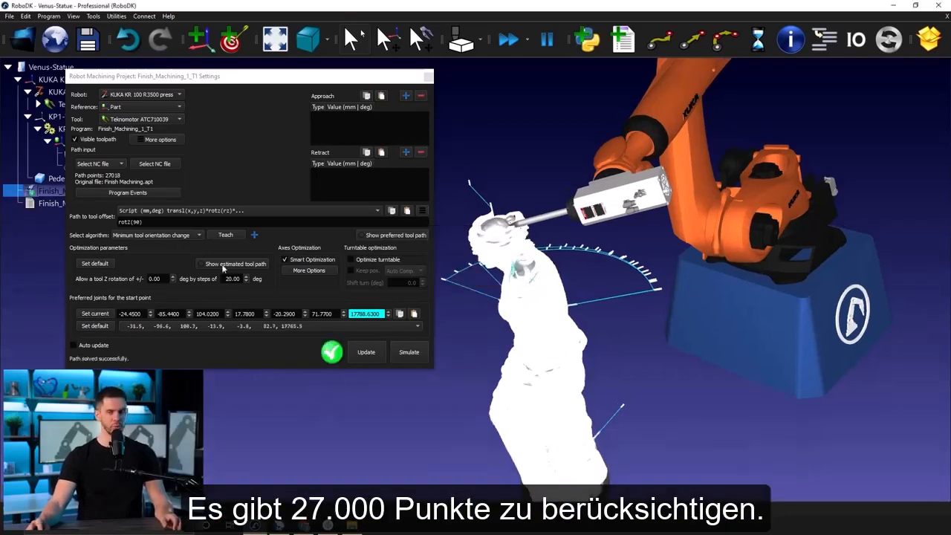
click(410, 353)
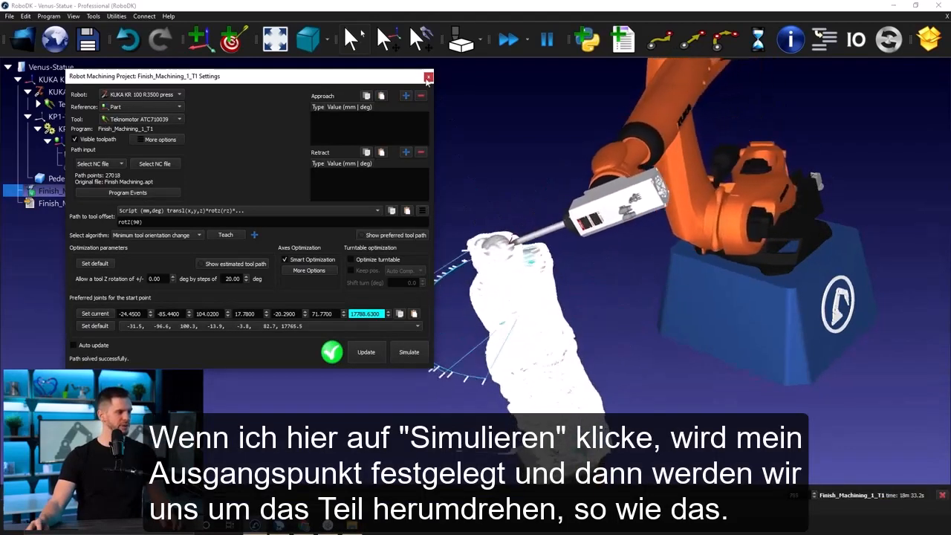
click(428, 76)
right_drag(263, 403, 286, 350)
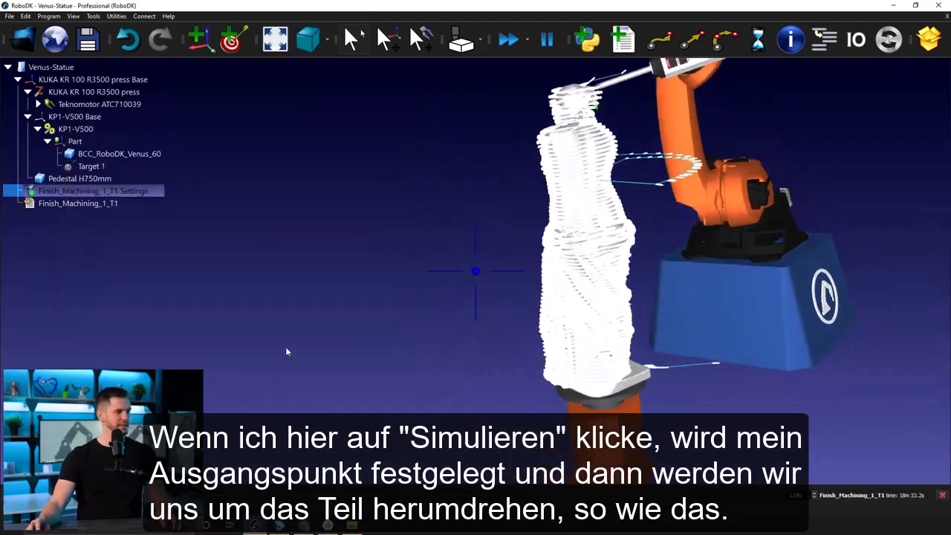
right_drag(454, 291, 458, 339)
right_drag(382, 288, 386, 352)
right_drag(478, 272, 438, 349)
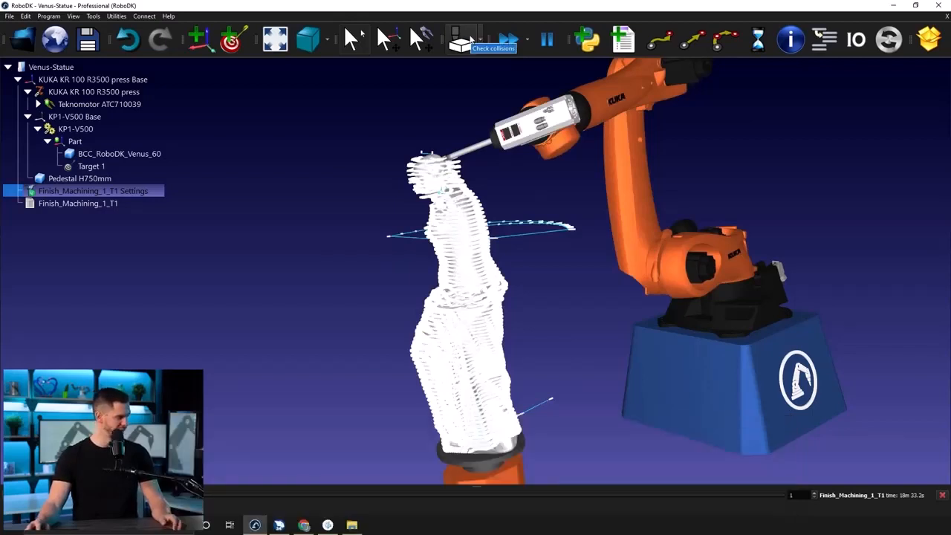
click(469, 38)
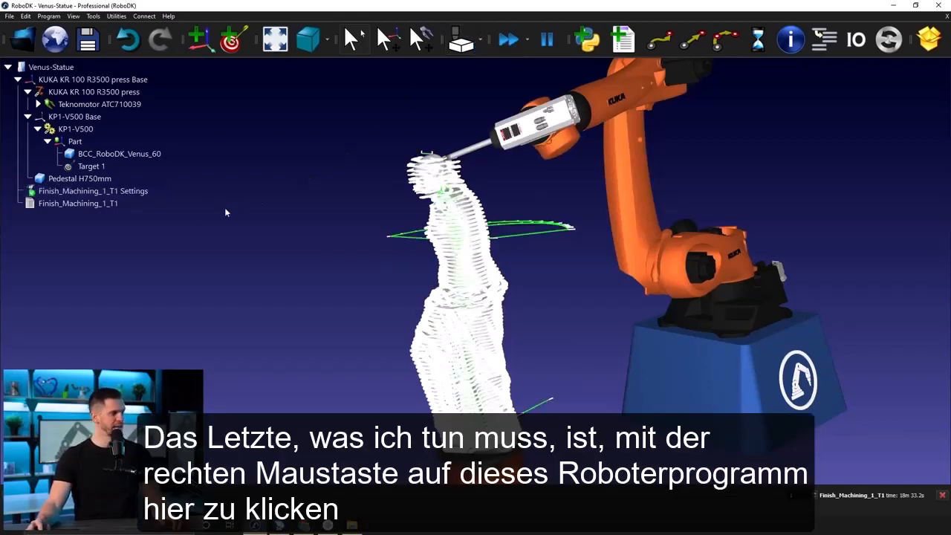
Step: Generate the robot program for Finish_Machining_1_T1
right_click(137, 200)
right_click(117, 208)
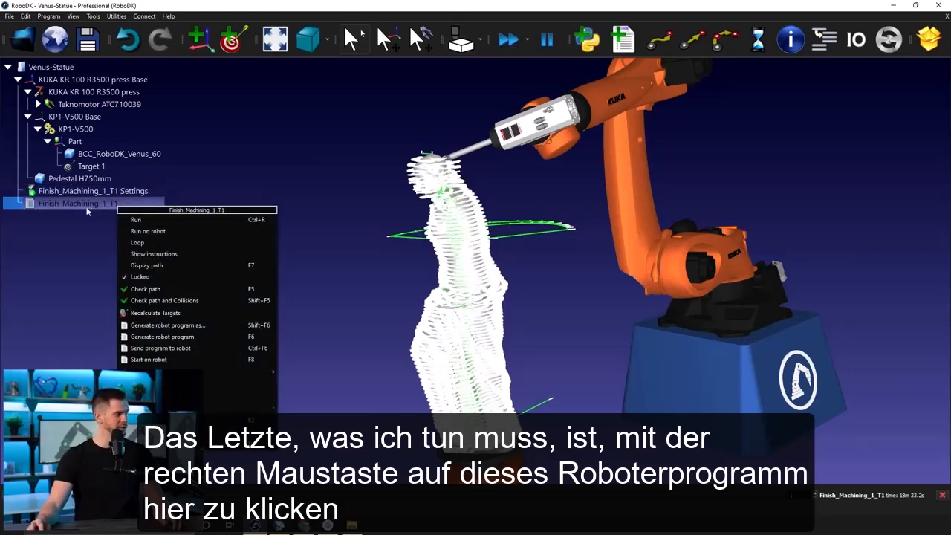
click(163, 337)
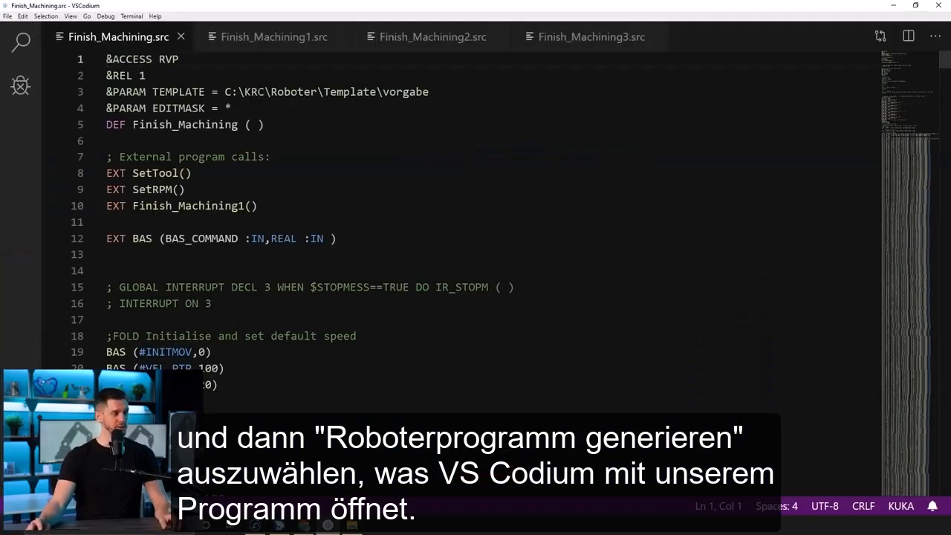
Step: Examine the generated Finish_Machining.src code in VSCodium, from its header and motion commands to the closing subprogram call
scroll(490, 268, down, 18)
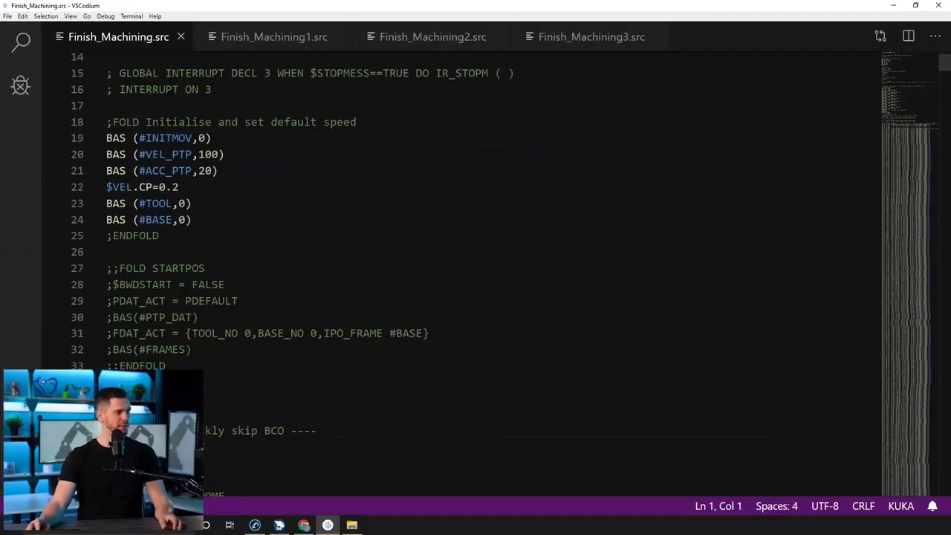
scroll(491, 268, down, 10)
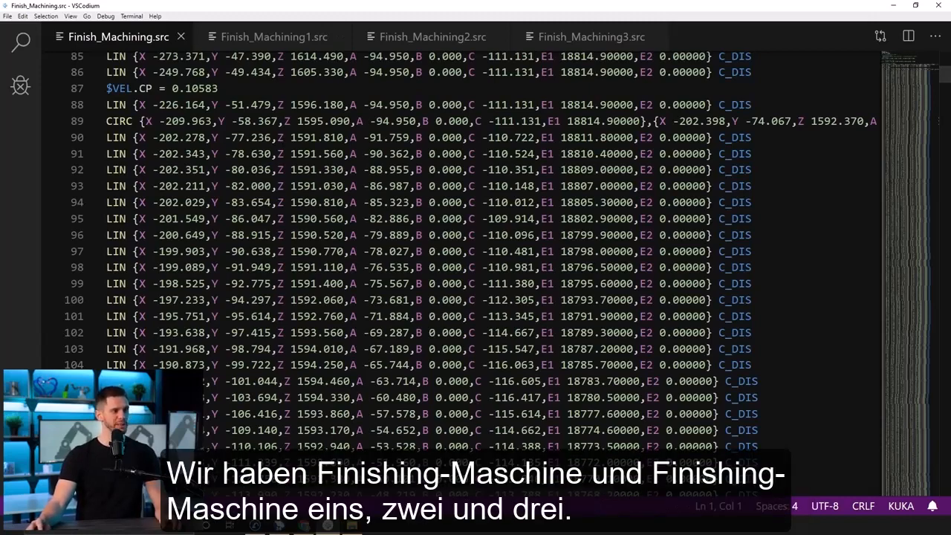
scroll(490, 267, up, 14)
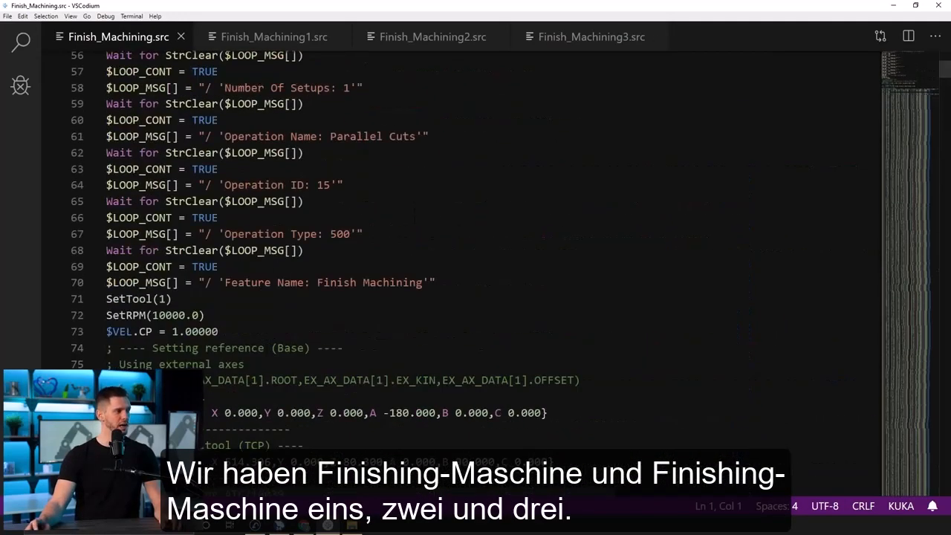
scroll(491, 268, up, 4)
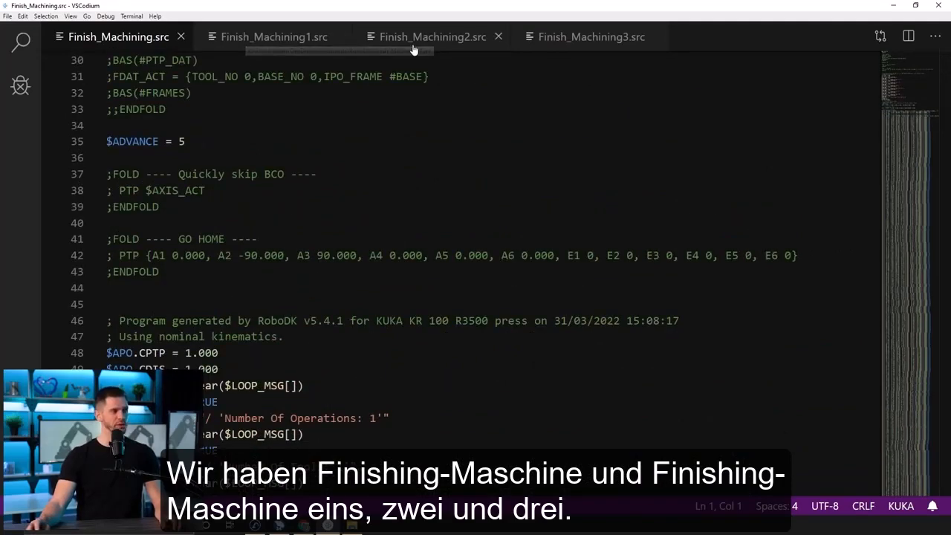
drag(945, 74, 937, 495)
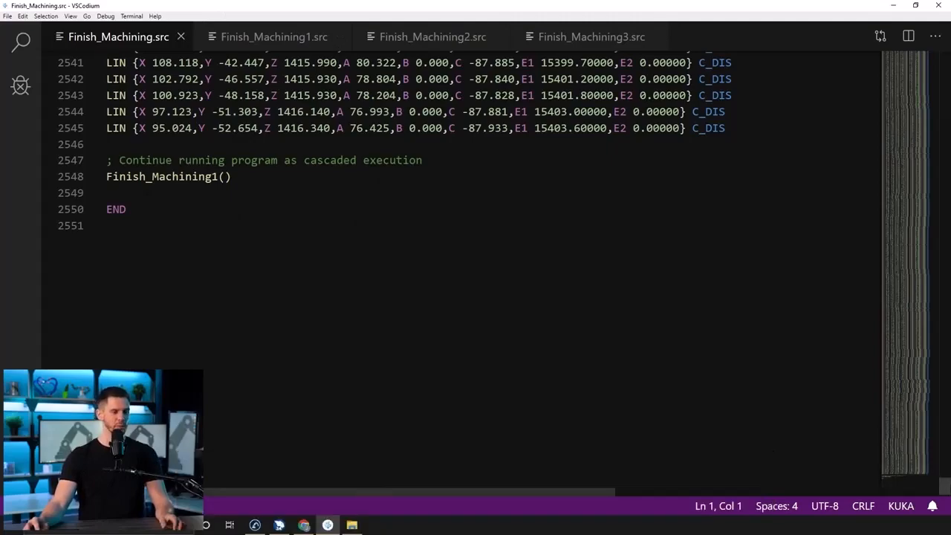
drag(946, 488, 945, 58)
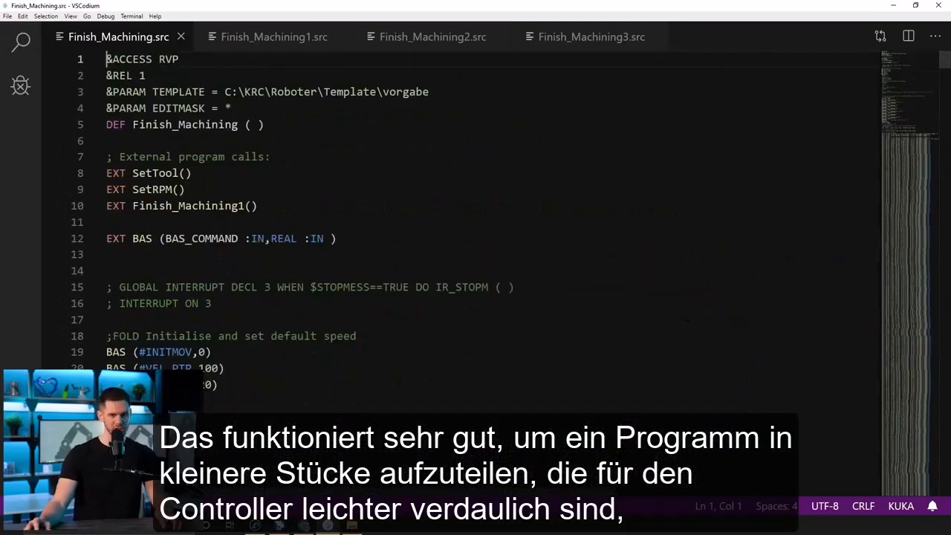